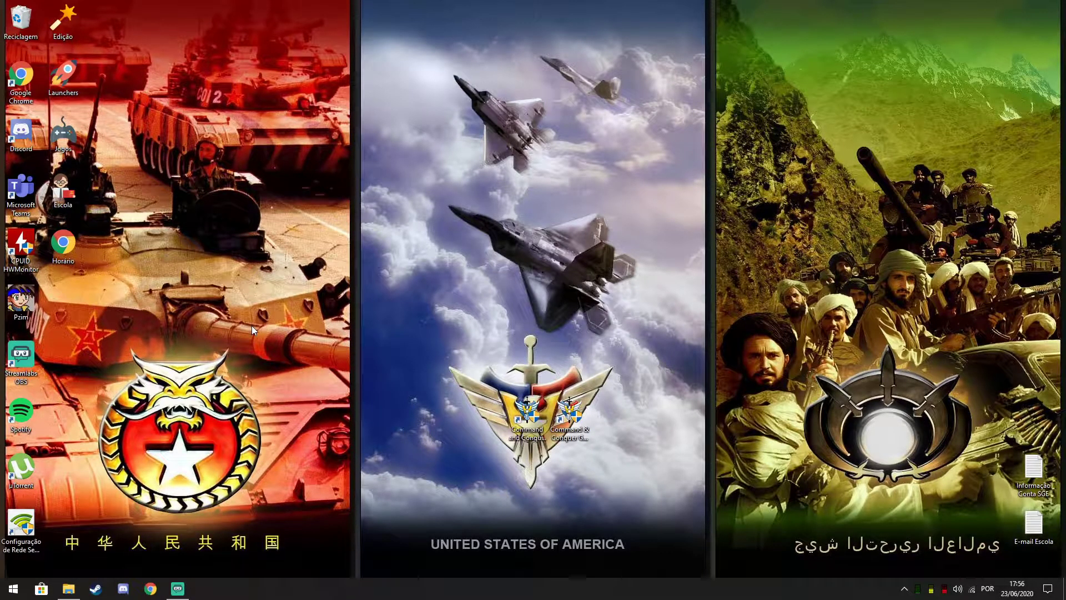
- Load gentool.net in maximized Chrome, then download and open GenTool_v8.0.exe
{"action": "left_click", "coordinate": [152, 589]}
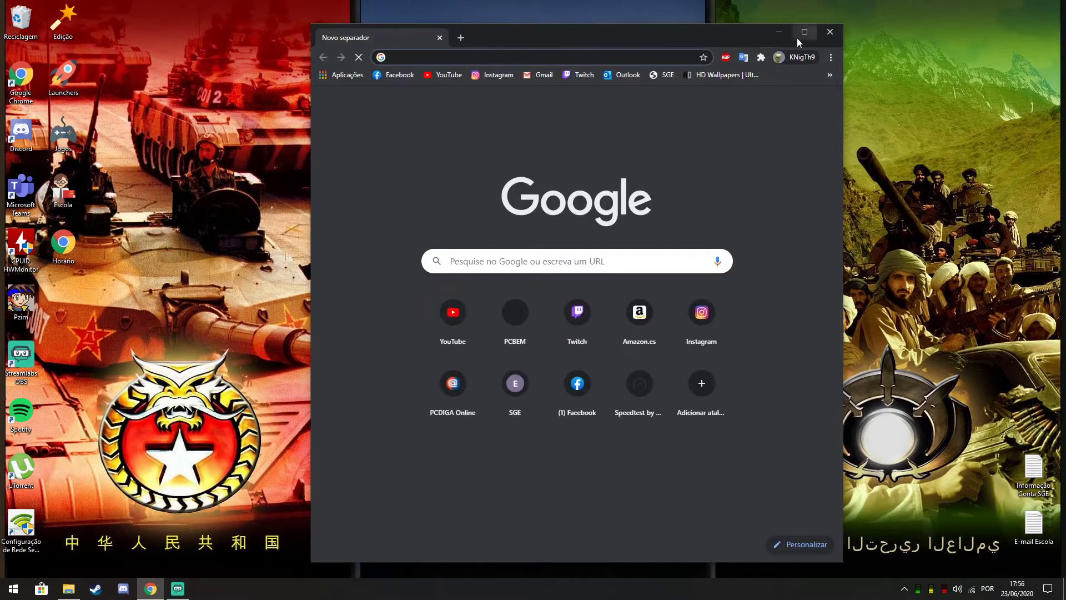
{"action": "left_click", "coordinate": [803, 32]}
{"action": "type", "text": "gentool.net"}
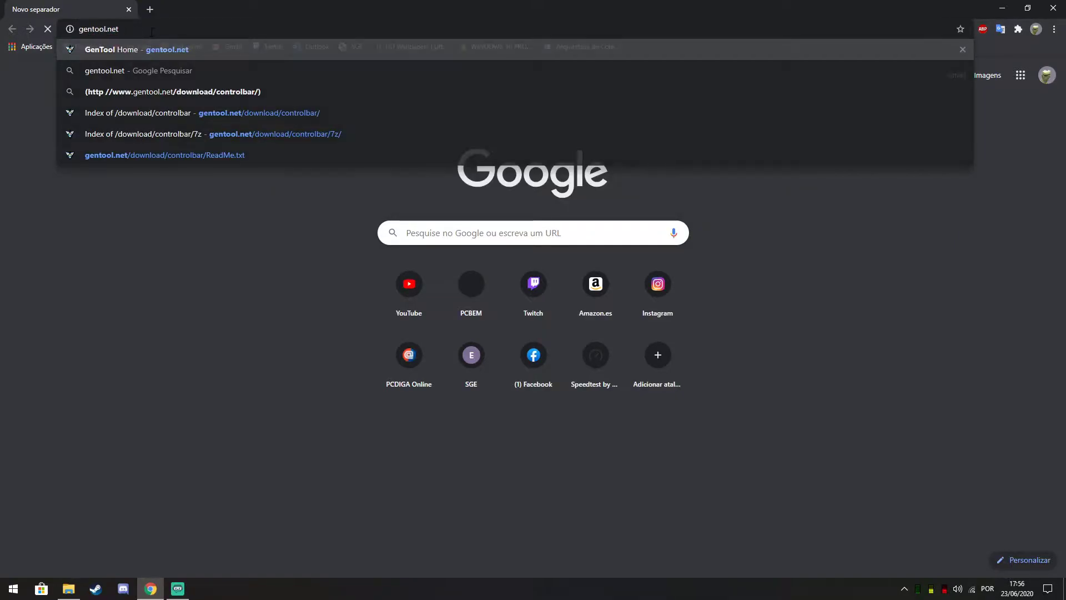
{"action": "key", "text": "Return"}
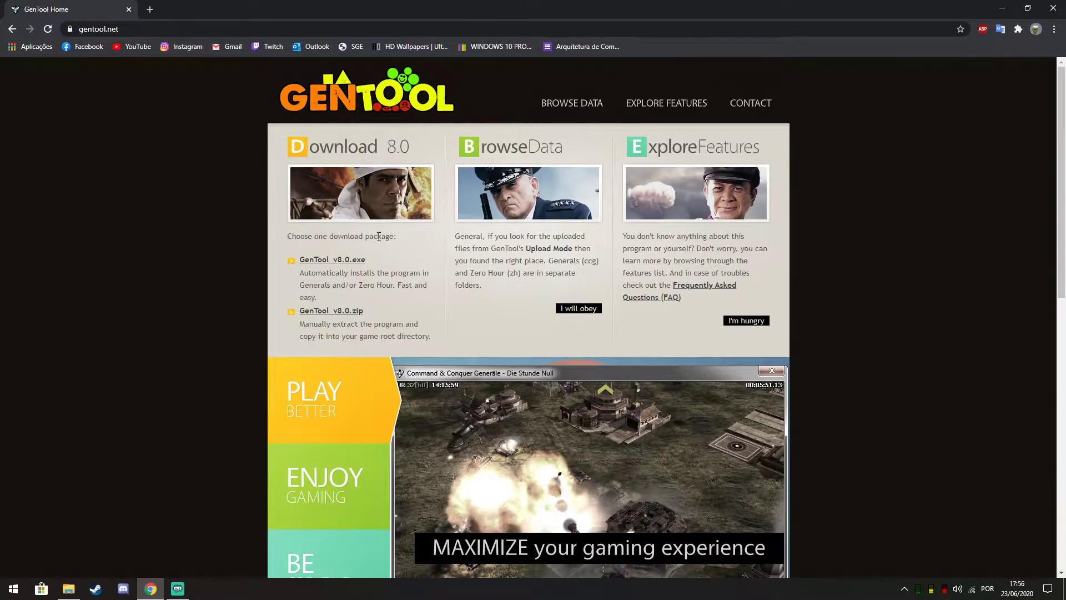
{"action": "left_click", "coordinate": [332, 258]}
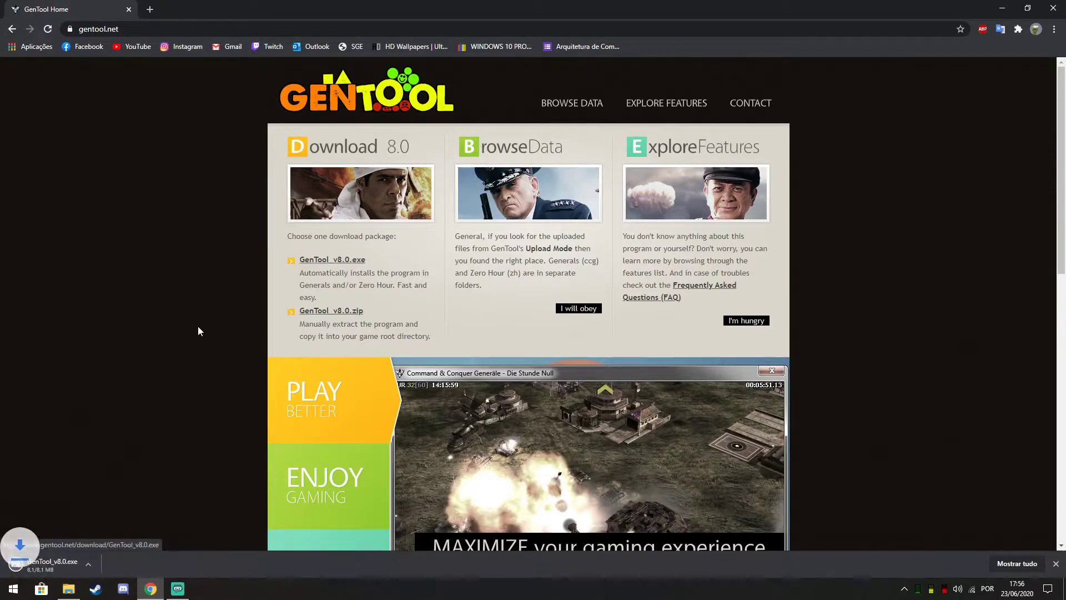
{"action": "left_click", "coordinate": [47, 565]}
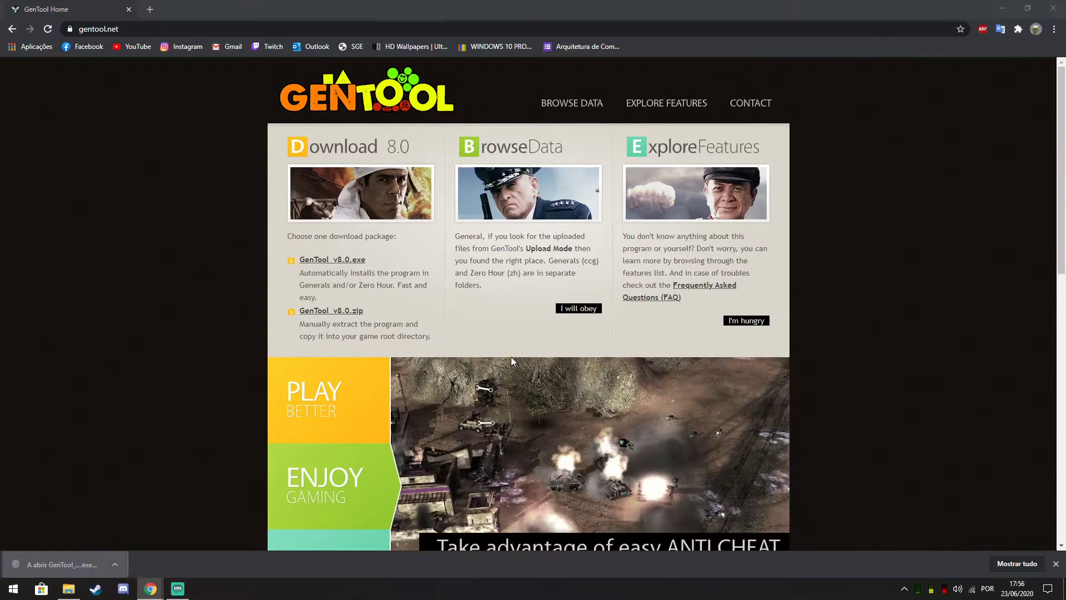
- Get the GenTool installer past SmartScreen using More info and Run anyway
{"action": "left_click_drag", "start_coordinate": [484, 160], "coordinate": [506, 193]}
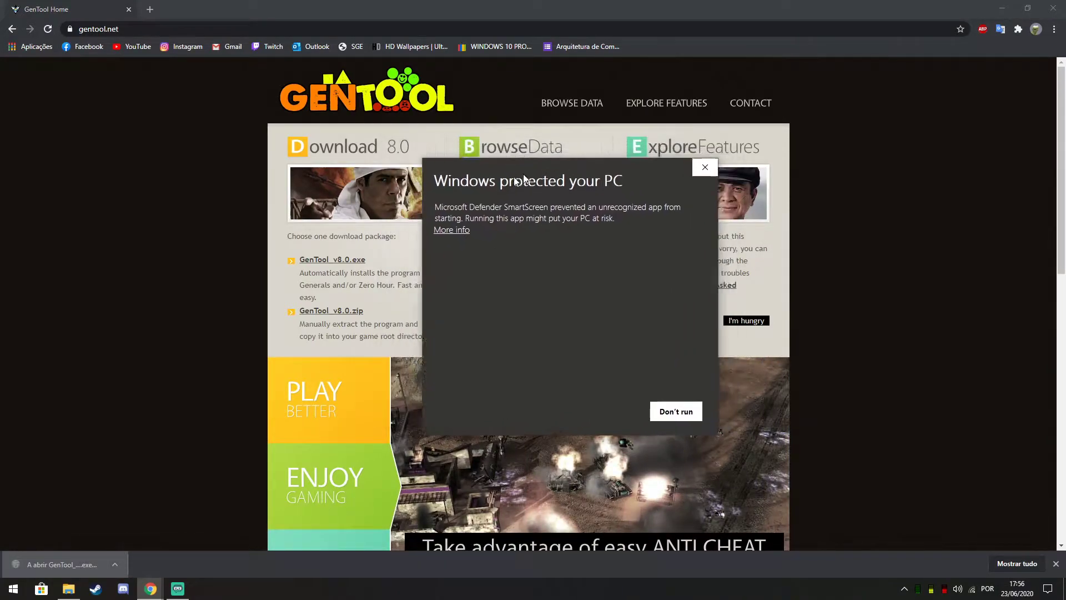
{"action": "left_click", "coordinate": [439, 246]}
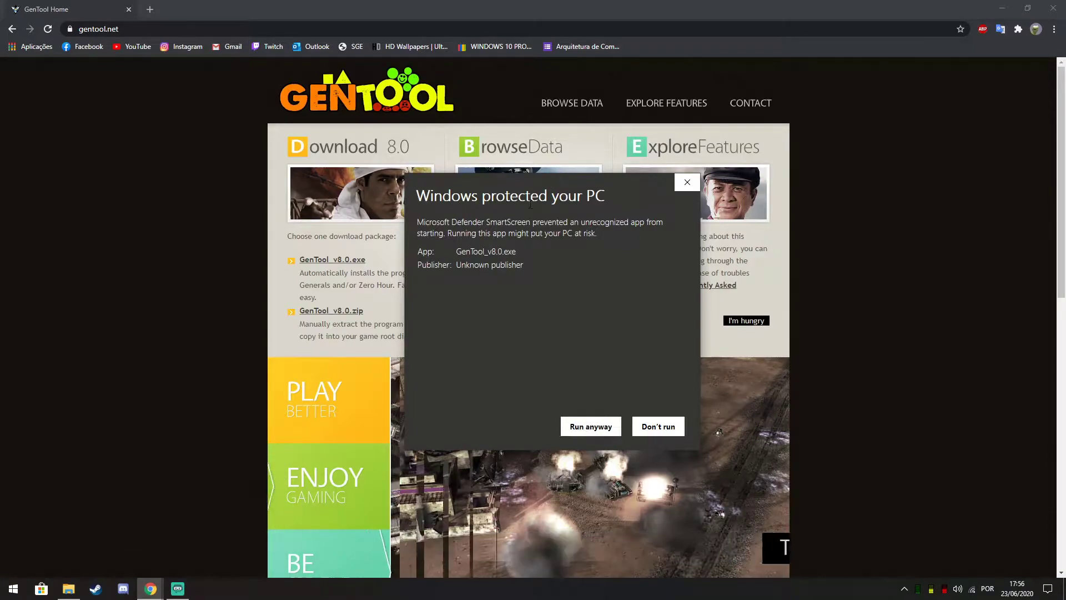
{"action": "left_click_drag", "start_coordinate": [513, 208], "coordinate": [519, 194]}
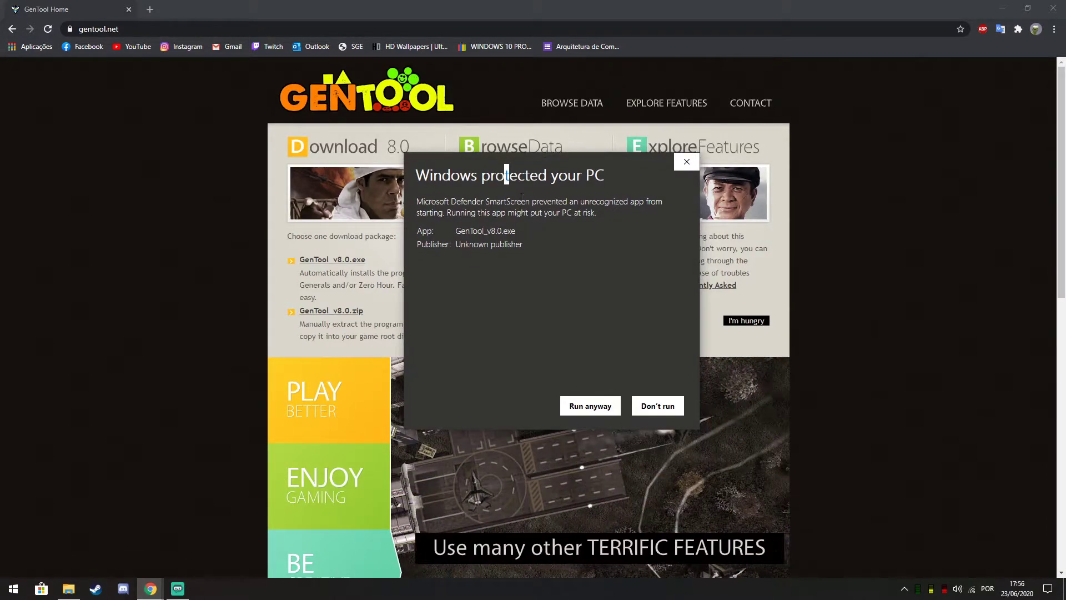
{"action": "left_click_drag", "start_coordinate": [594, 214], "coordinate": [428, 206]}
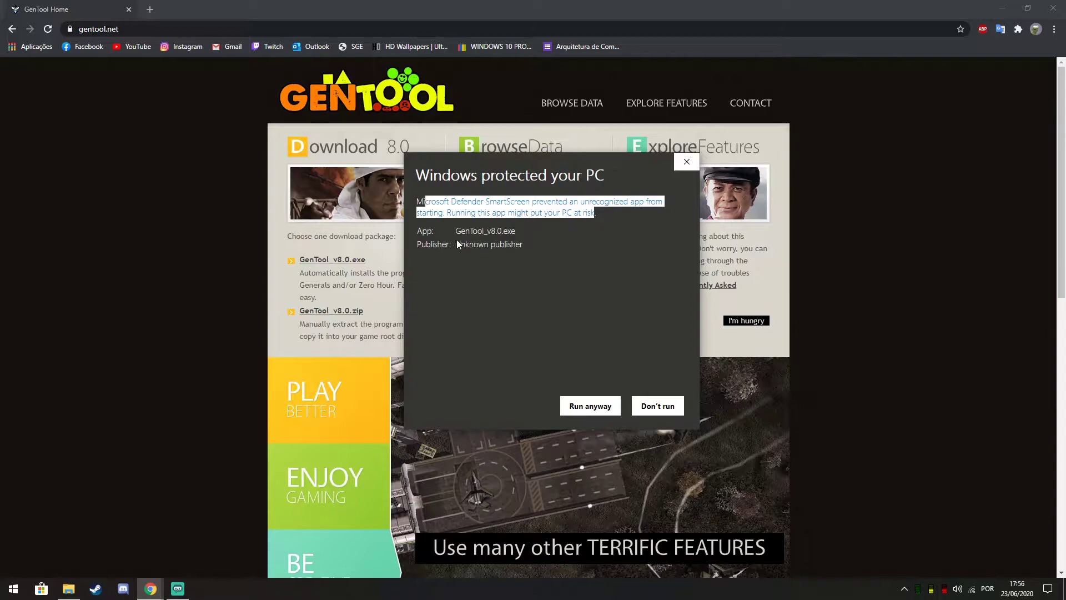
{"action": "left_click", "coordinate": [510, 261]}
{"action": "left_click_drag", "start_coordinate": [416, 206], "coordinate": [620, 216]}
{"action": "left_click", "coordinate": [509, 292]}
{"action": "left_click", "coordinate": [590, 406]}
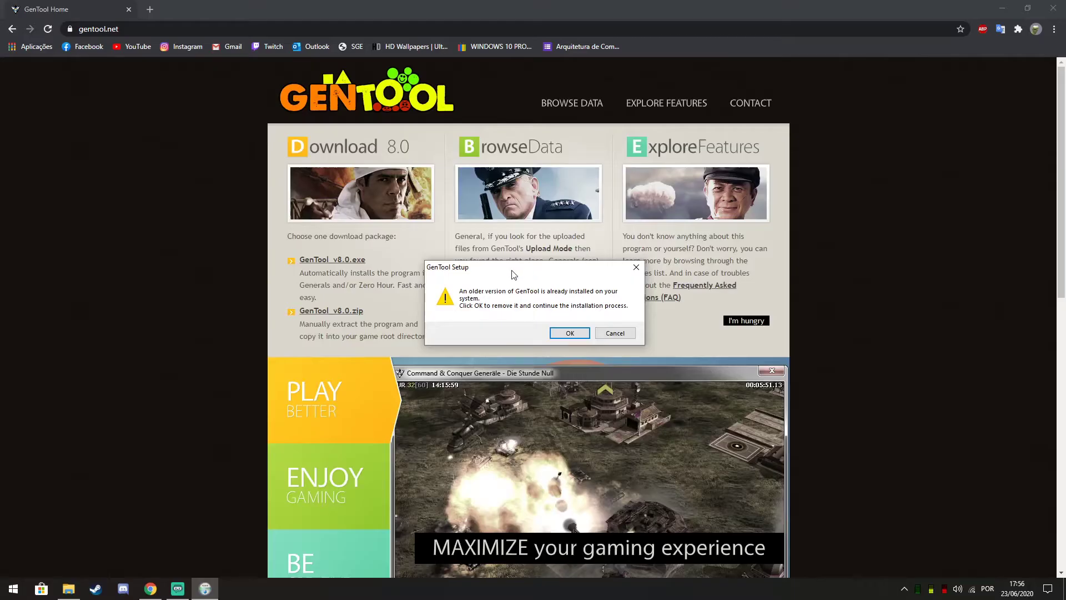
- Accept removal of the older GenTool version and minimize Chrome
{"action": "left_click_drag", "start_coordinate": [514, 274], "coordinate": [538, 249]}
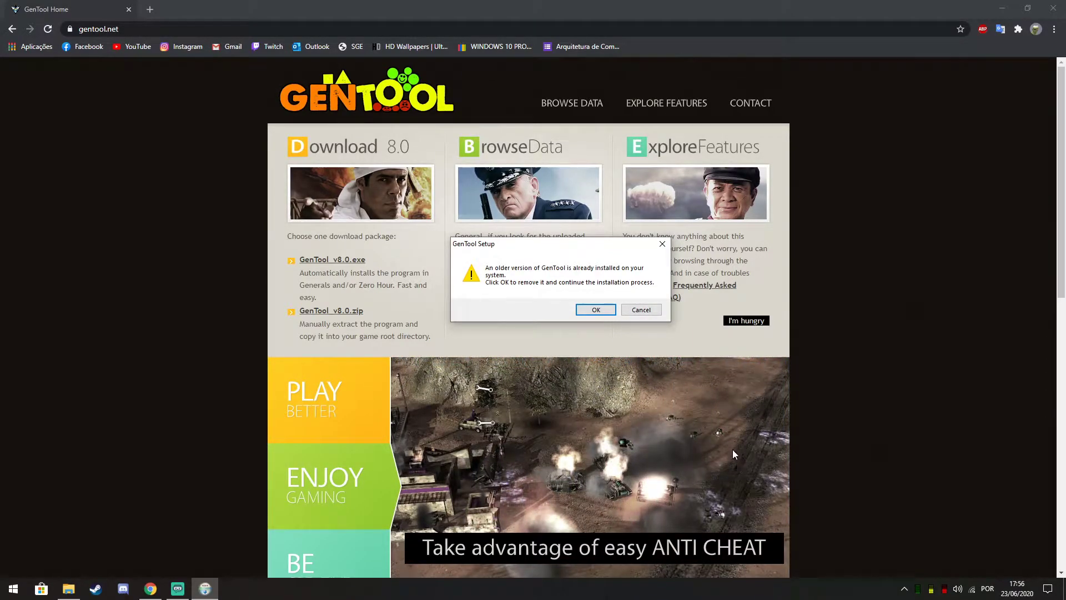
{"action": "left_click", "coordinate": [864, 485]}
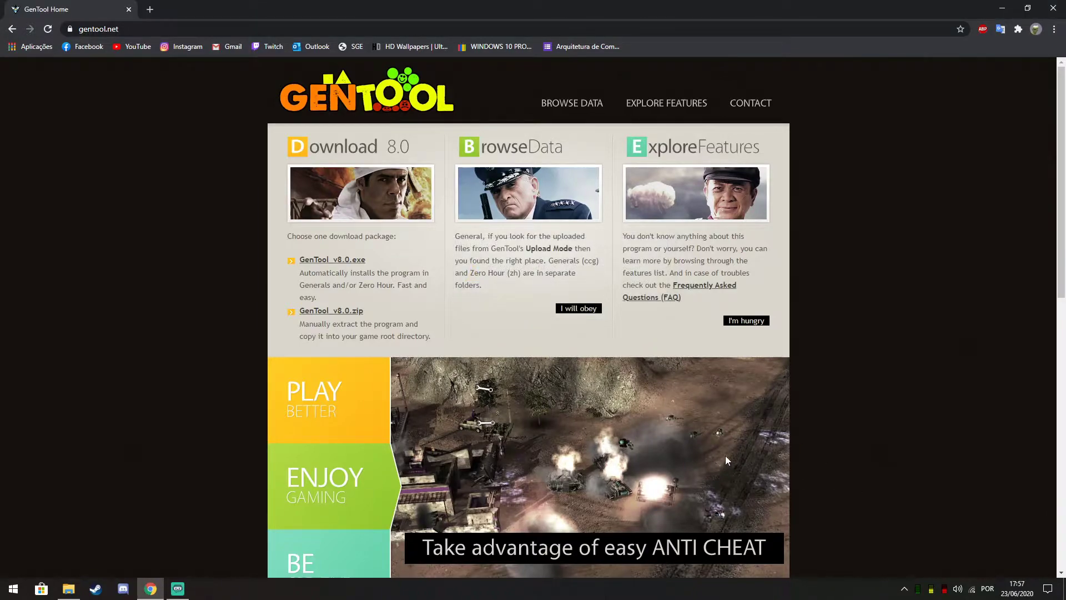
{"action": "left_click", "coordinate": [1003, 8]}
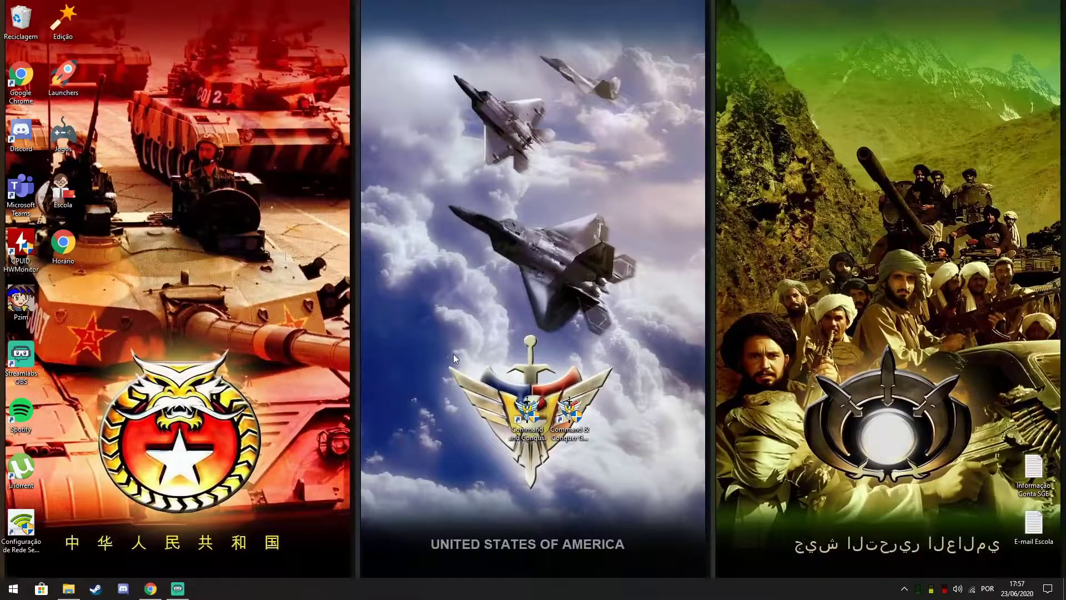
- Append -win after generals.exe in the Zero Hour shortcut's Target and apply
{"action": "left_click_drag", "start_coordinate": [453, 354], "coordinate": [557, 501]}
{"action": "right_click", "coordinate": [527, 446]}
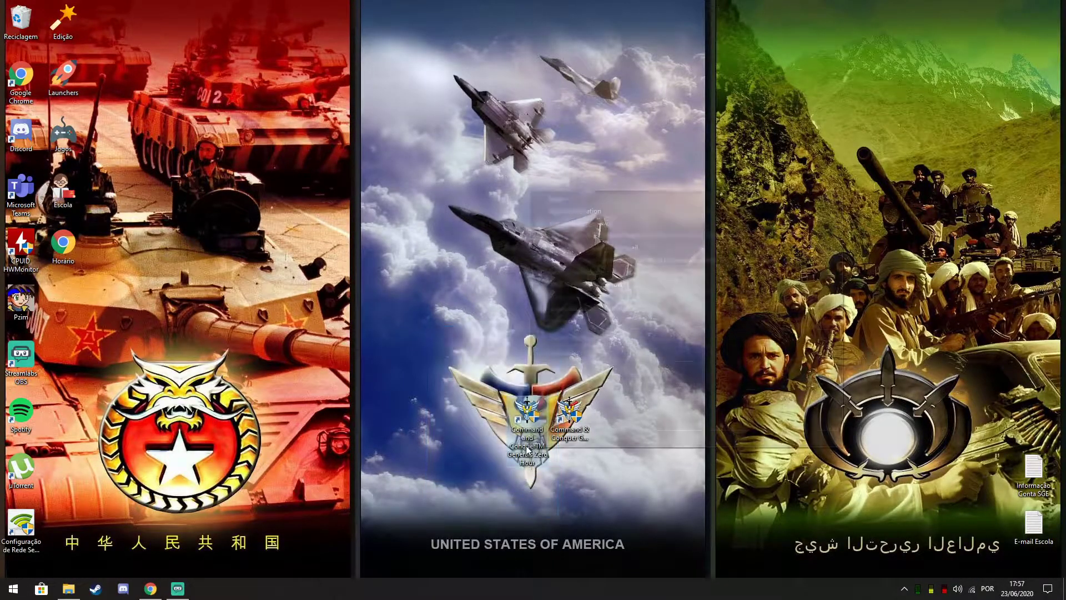
{"action": "left_click", "coordinate": [566, 446]}
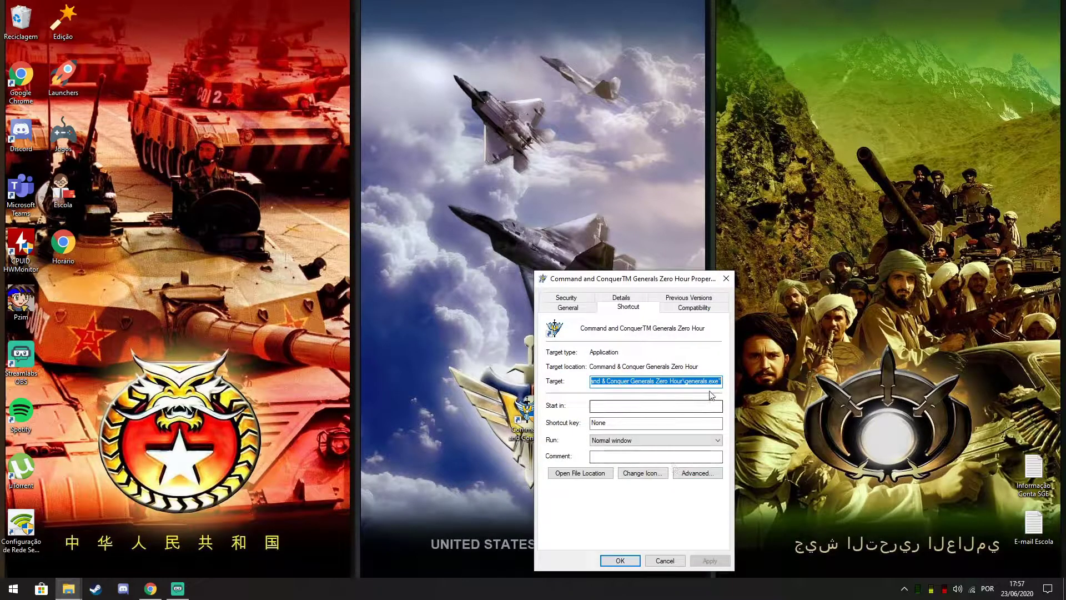
{"action": "left_click_drag", "start_coordinate": [673, 380], "coordinate": [723, 381]}
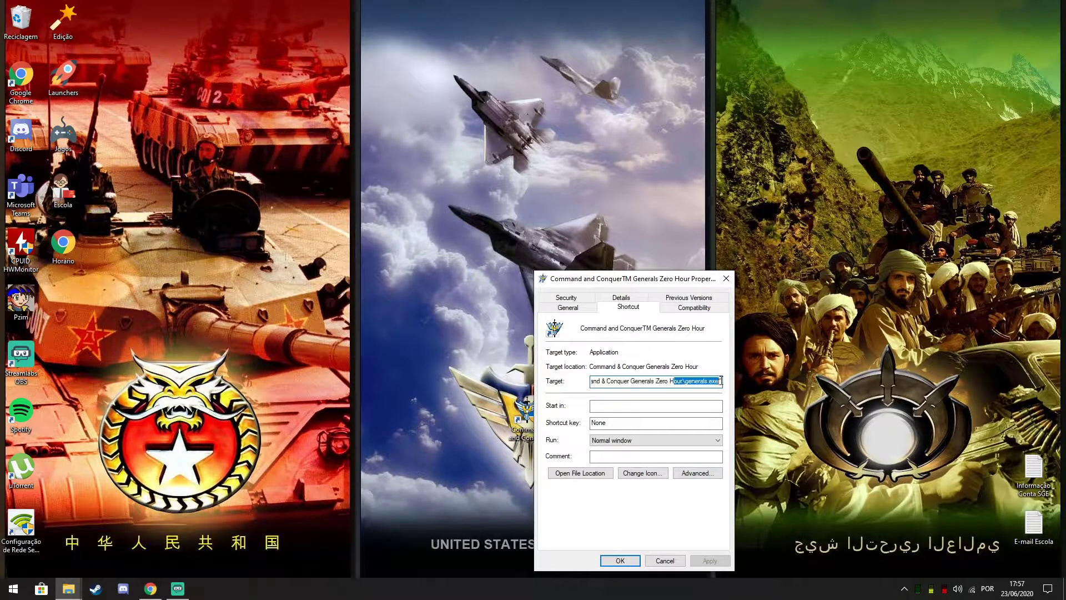
{"action": "type", "text": "-w"}
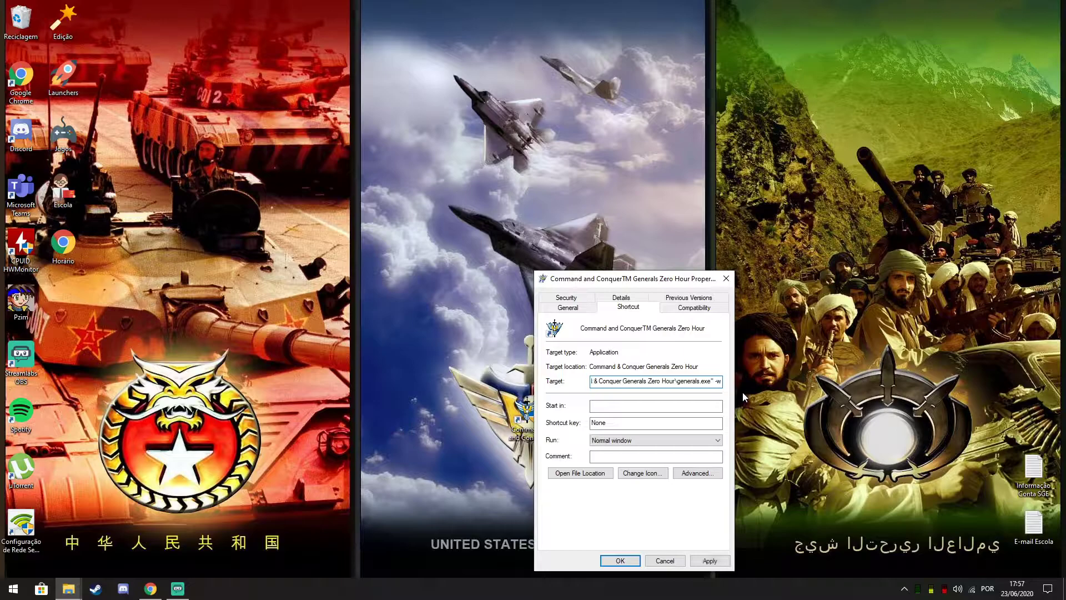
{"action": "type", "text": "in"}
{"action": "left_click_drag", "start_coordinate": [711, 380], "coordinate": [723, 381]}
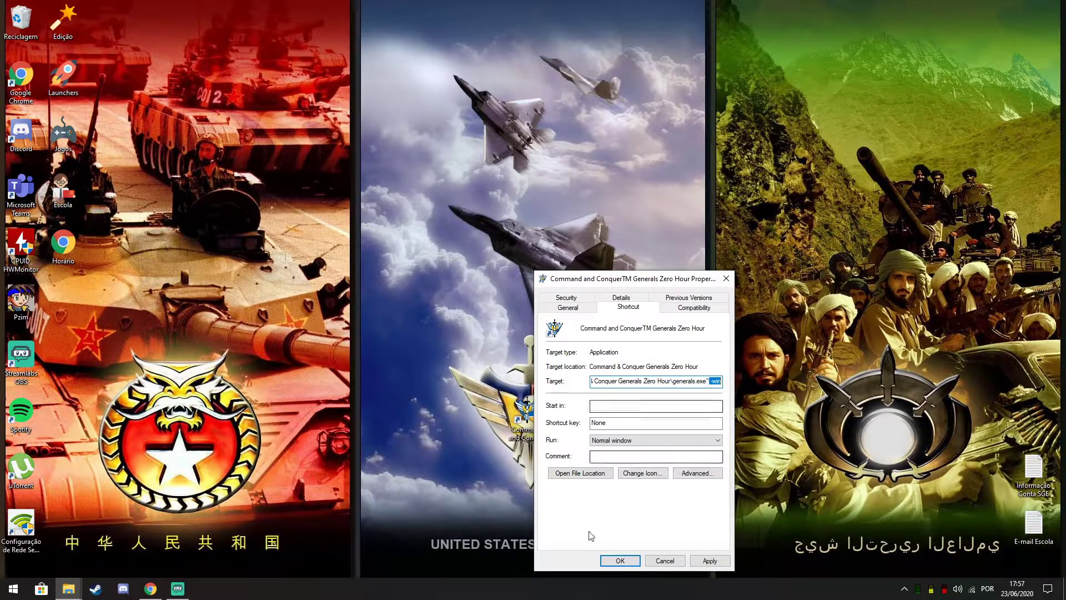
{"action": "left_click", "coordinate": [709, 561]}
{"action": "left_click", "coordinate": [619, 561]}
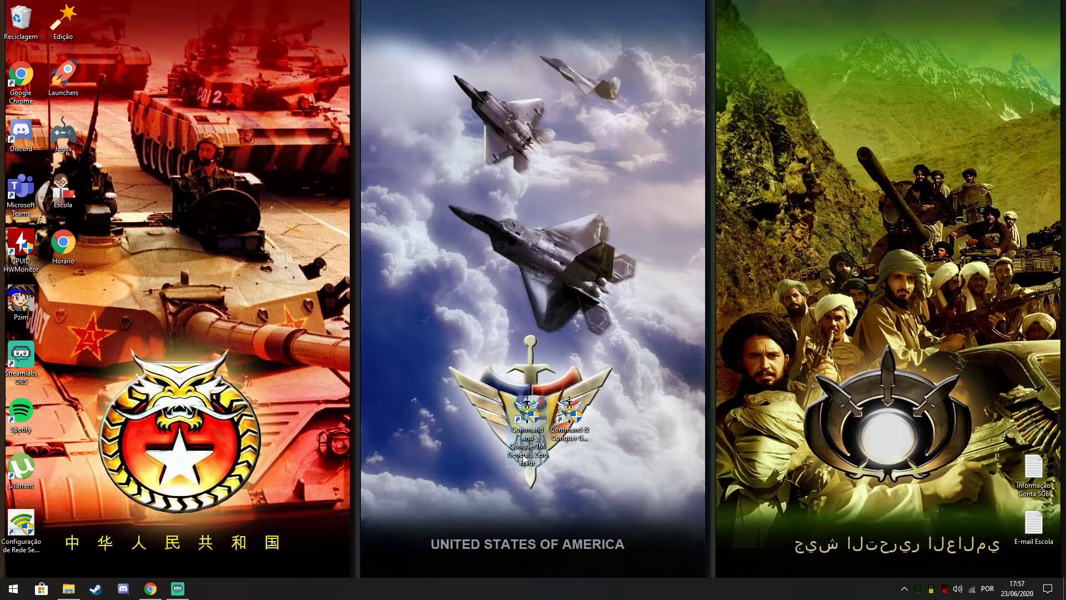
- Launch Zero Hour, set GenTool overlay window position to FULL, and close the overlay
{"action": "double_click", "coordinate": [527, 415]}
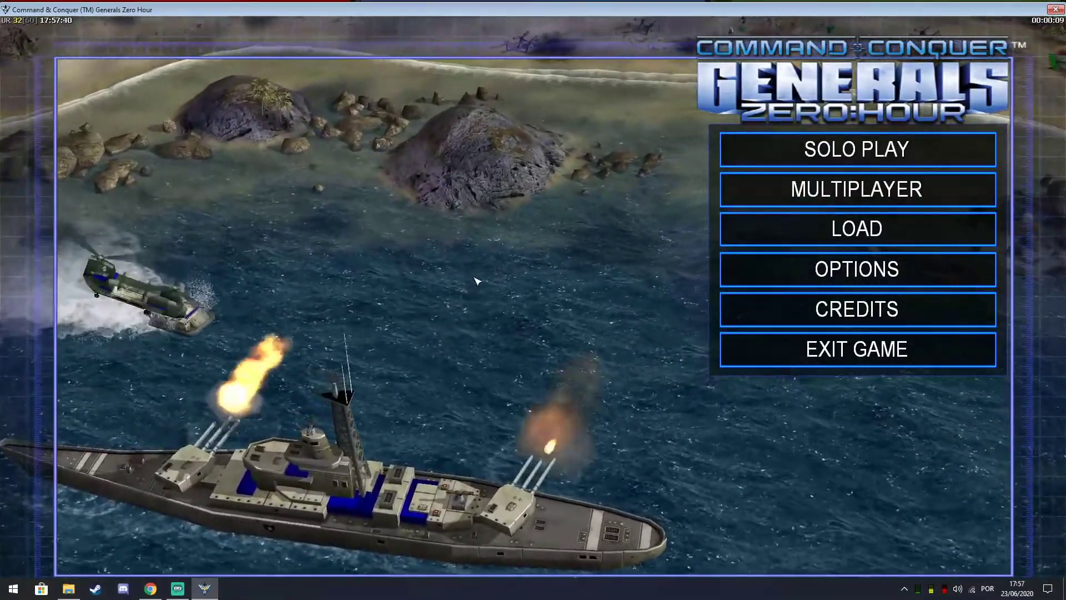
{"action": "key", "text": "Insert"}
{"action": "key", "text": "Down"}
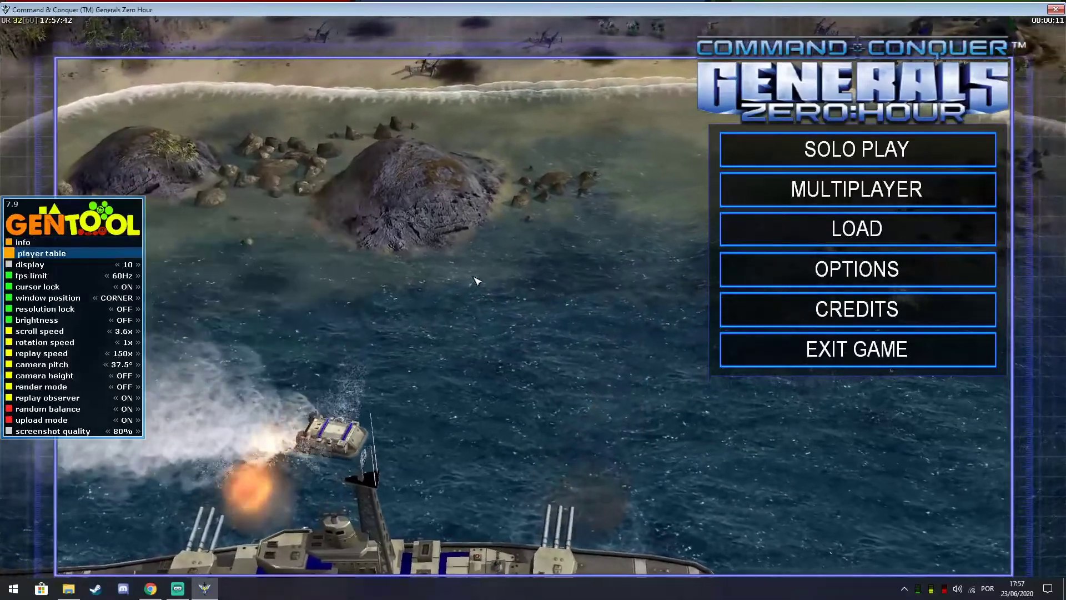
{"action": "key", "text": "Down"}
{"action": "key", "text": "Down"}
{"action": "key", "text": "Down"}
{"action": "key", "text": "Down"}
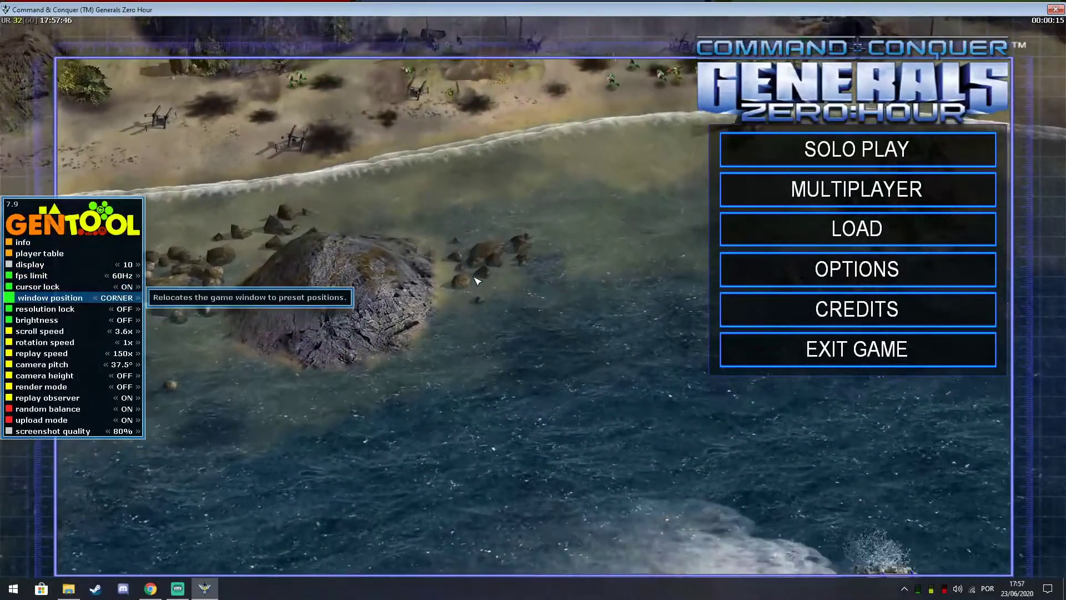
{"action": "key", "text": "Right"}
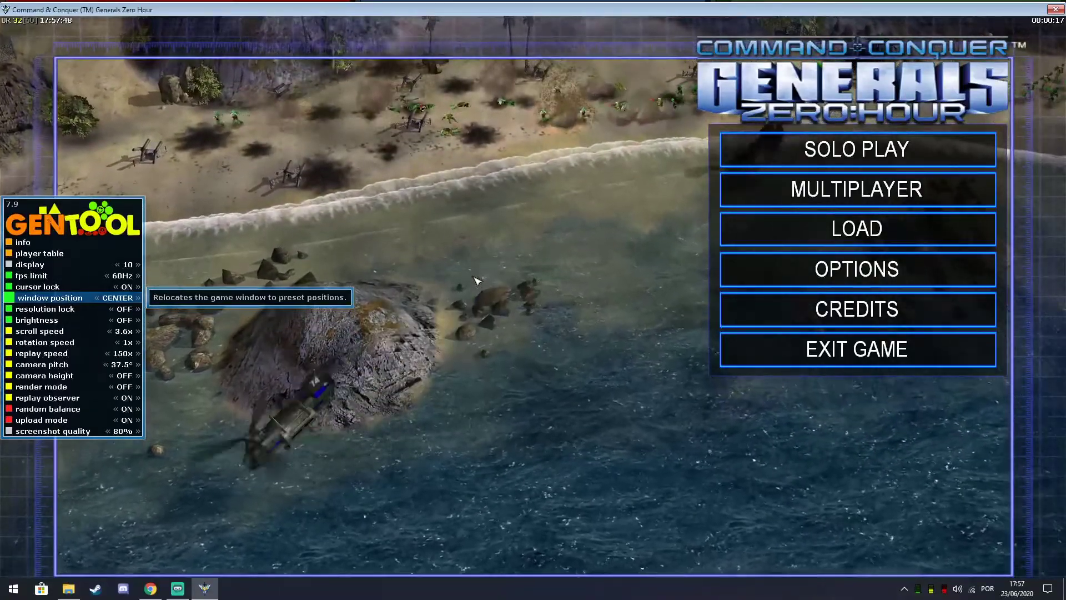
{"action": "key", "text": "Right"}
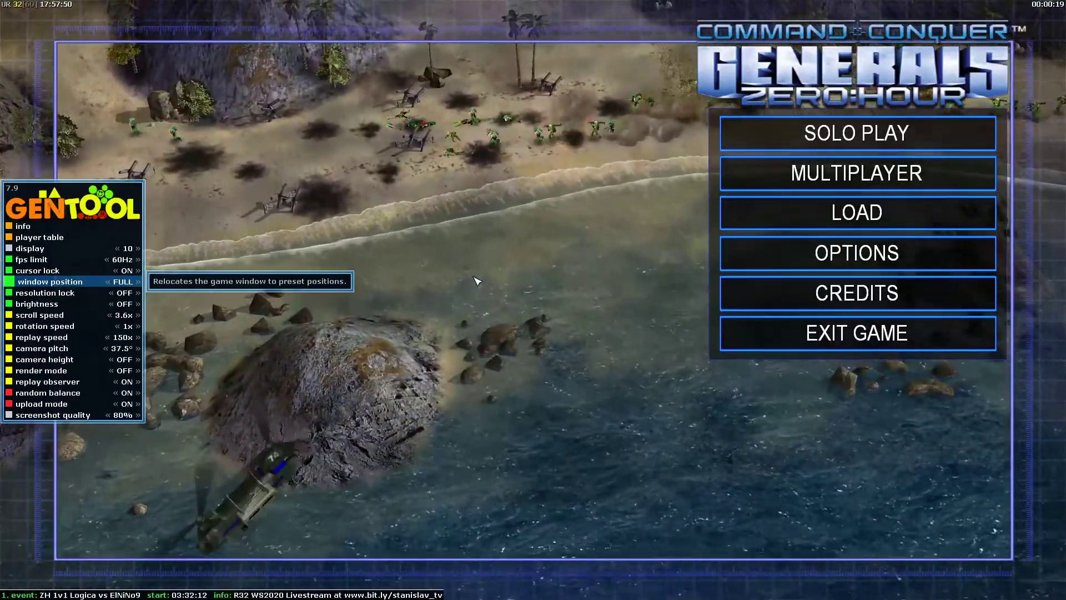
{"action": "key", "text": "Down"}
{"action": "key", "text": "Insert"}
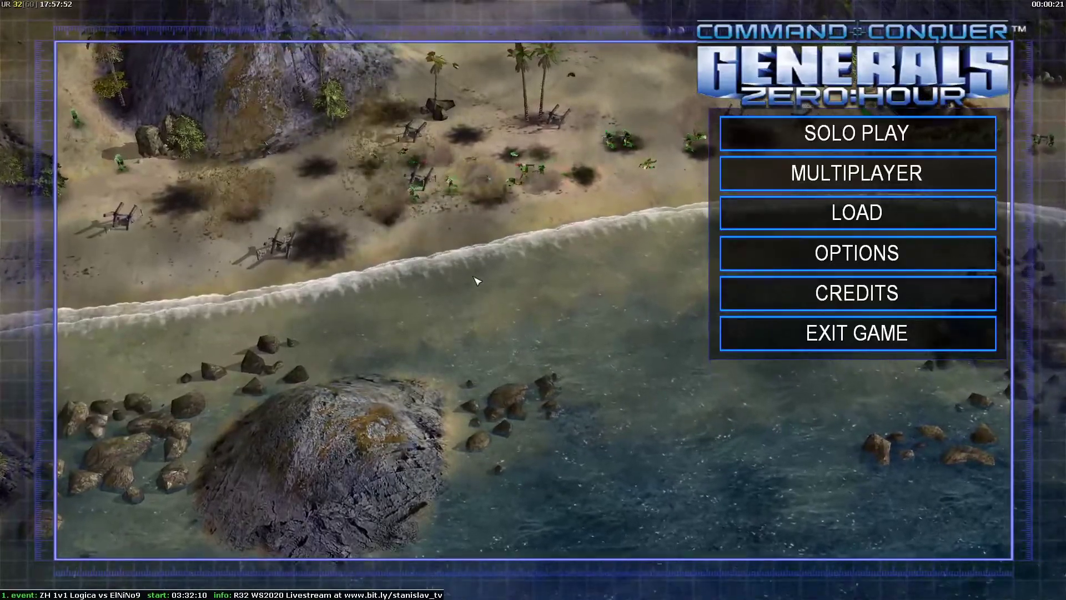
- Visit the Multiplayer > Network LAN lobby, return to Main Menu, and switch to Chrome
{"action": "left_click", "coordinate": [749, 174]}
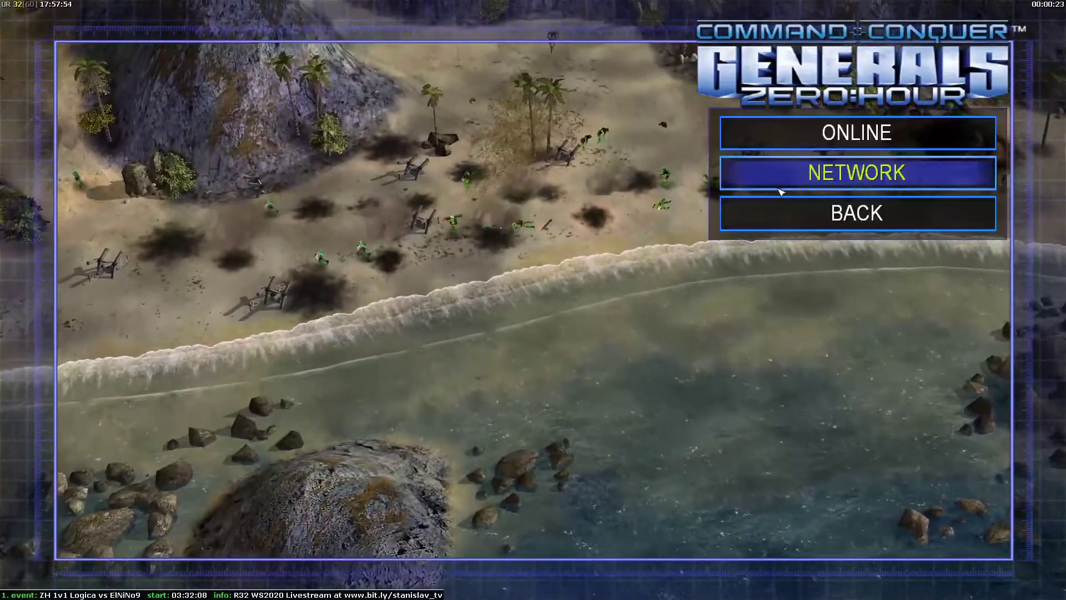
{"action": "left_click", "coordinate": [857, 174]}
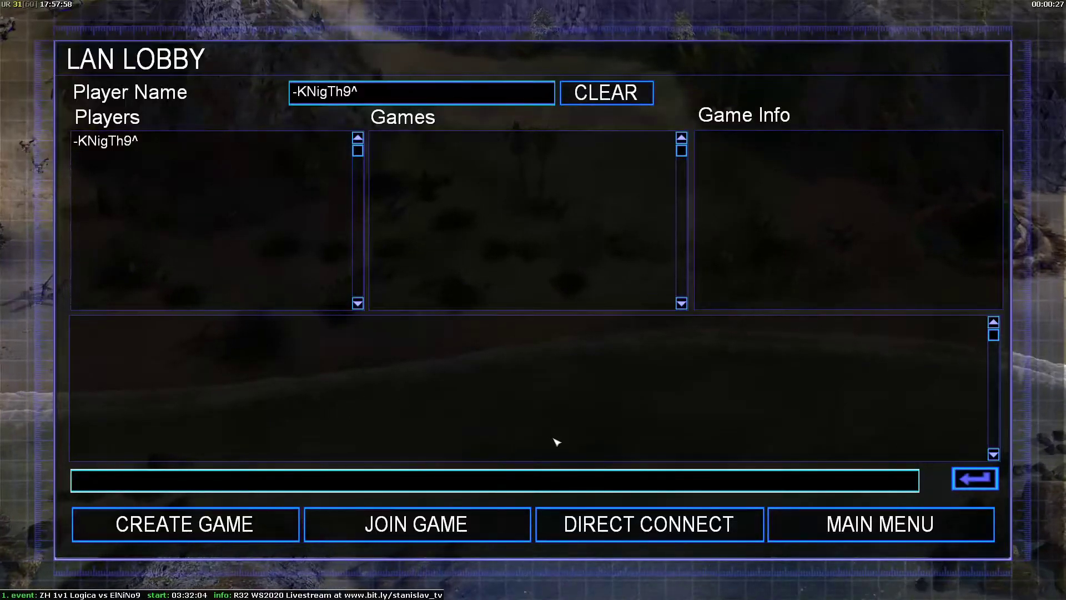
{"action": "left_click", "coordinate": [879, 524]}
{"action": "key", "text": "alt+Tab"}
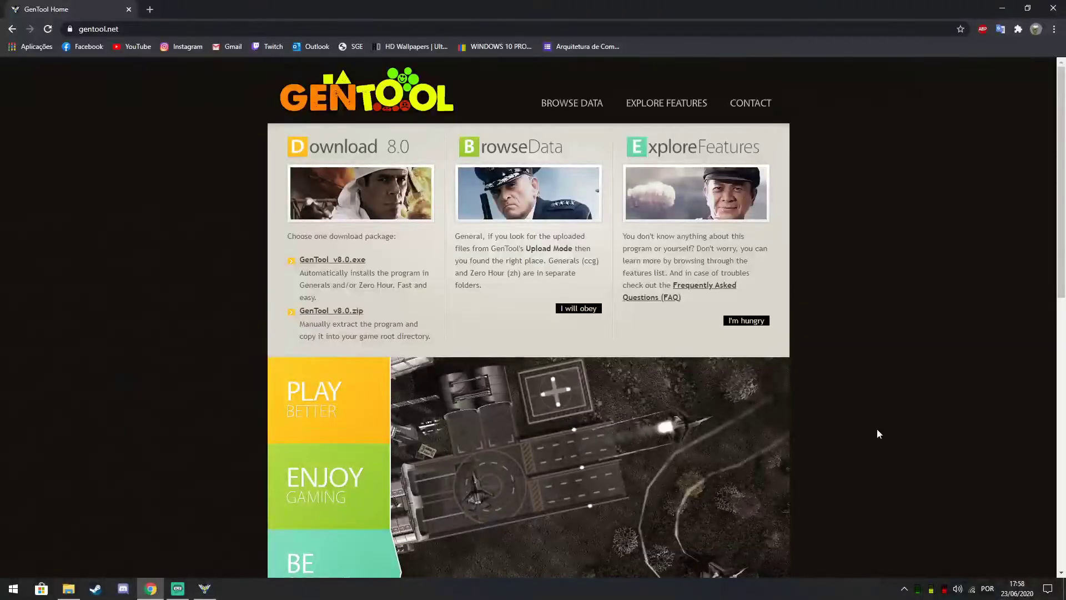
- Download the Generals Proxy Launcher for GameRanger zip from gentool.net
{"action": "key", "text": "alt+Tab"}
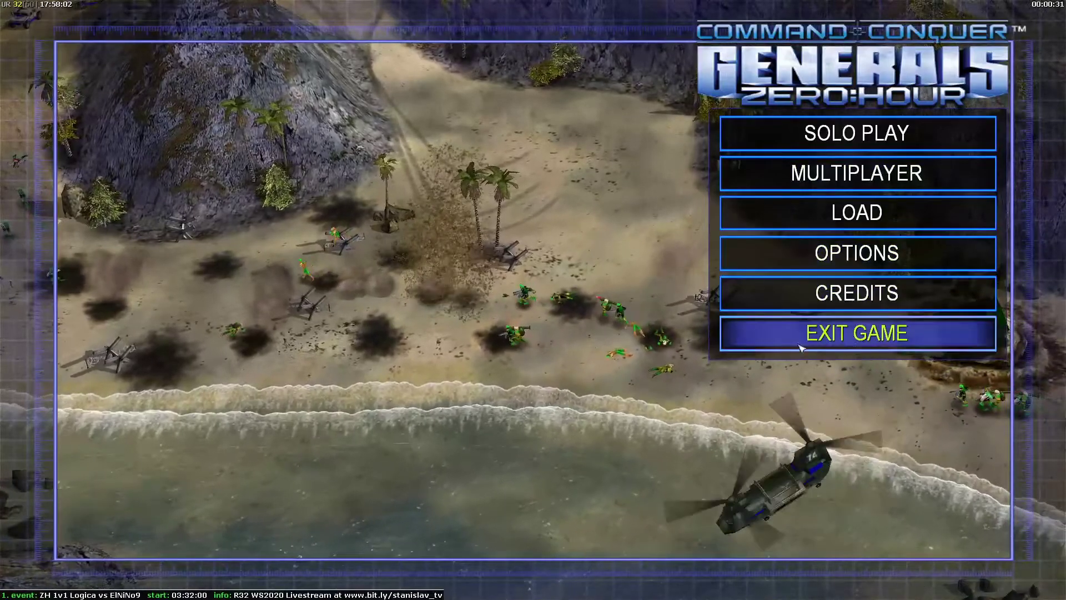
{"action": "left_click", "coordinate": [857, 333]}
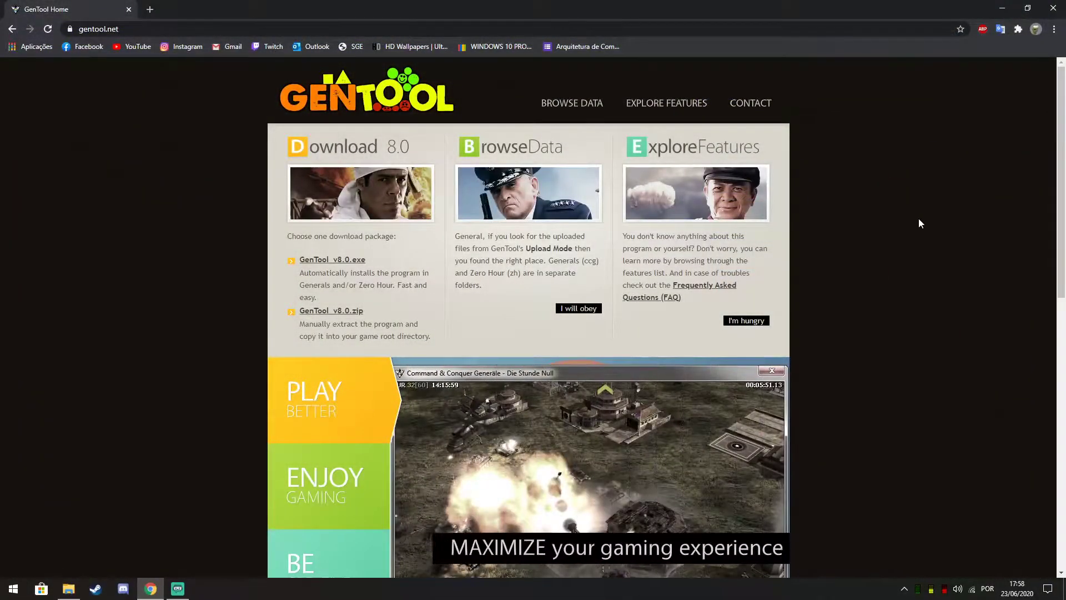
{"action": "scroll", "coordinate": [920, 223], "scroll_direction": "down", "scroll_amount": 4}
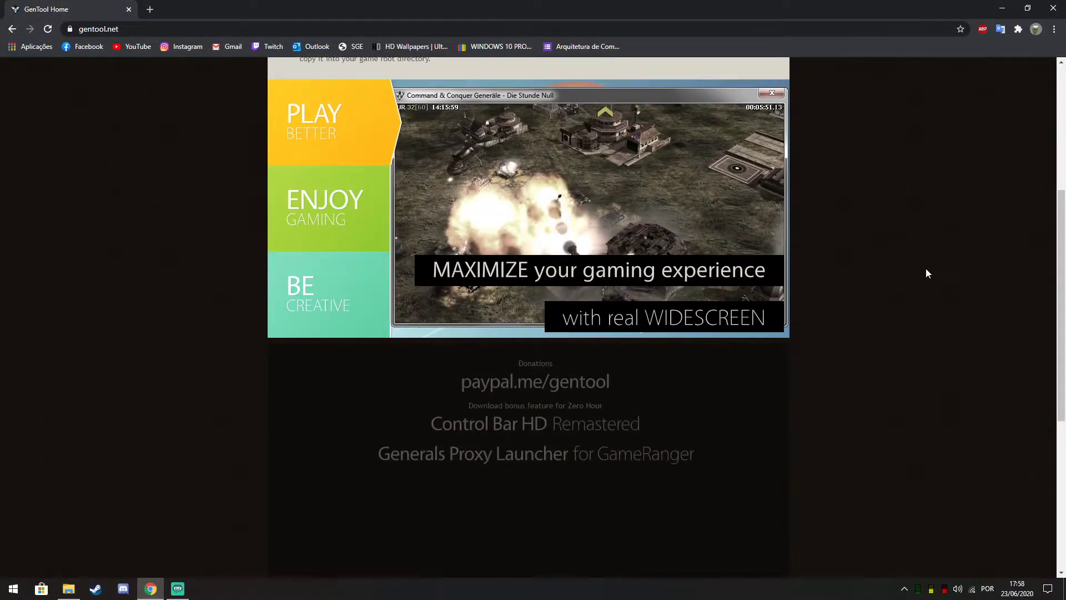
{"action": "scroll", "coordinate": [911, 271], "scroll_direction": "down", "scroll_amount": 2}
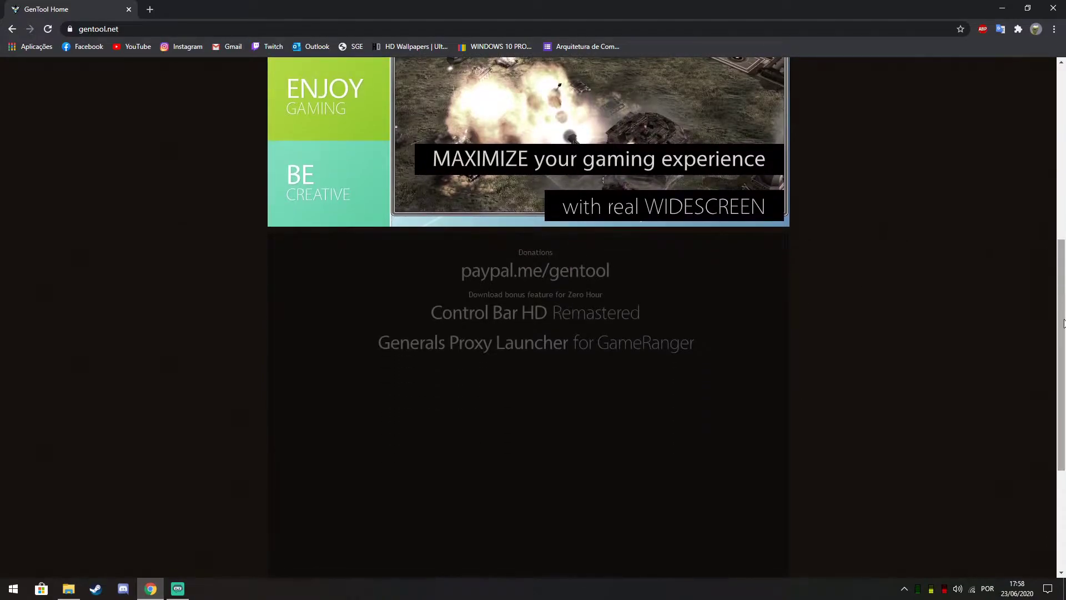
{"action": "scroll", "coordinate": [885, 236], "scroll_direction": "down", "scroll_amount": 2}
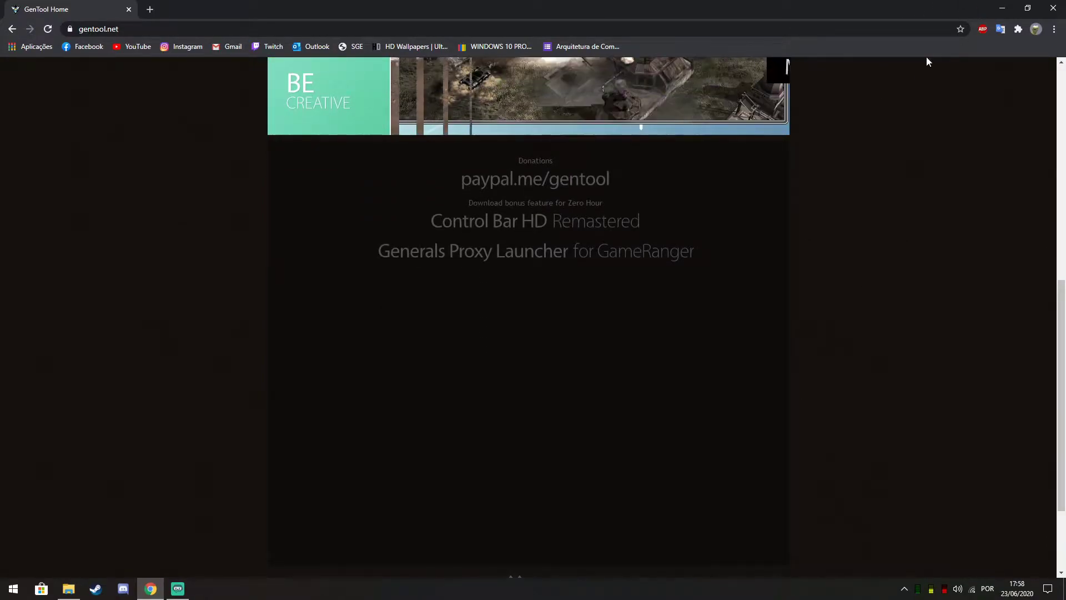
{"action": "left_click", "coordinate": [490, 253]}
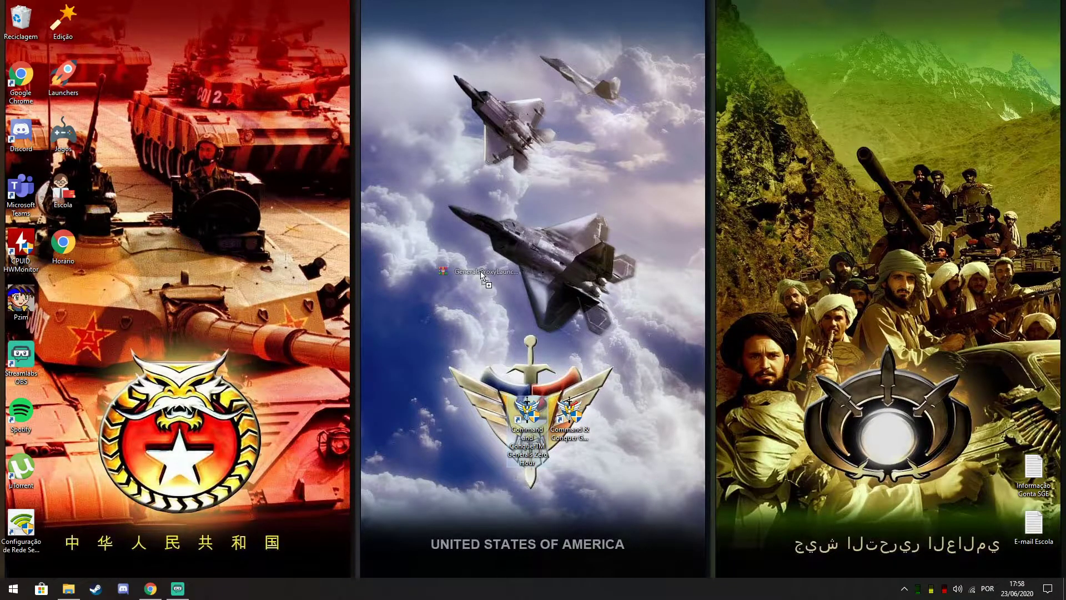
- Extract the zip to GeneralsProxyLauncher_v1.6 on the desktop and review its contents
{"action": "left_click_drag", "start_coordinate": [483, 278], "coordinate": [483, 280]}
{"action": "right_click", "coordinate": [486, 246]}
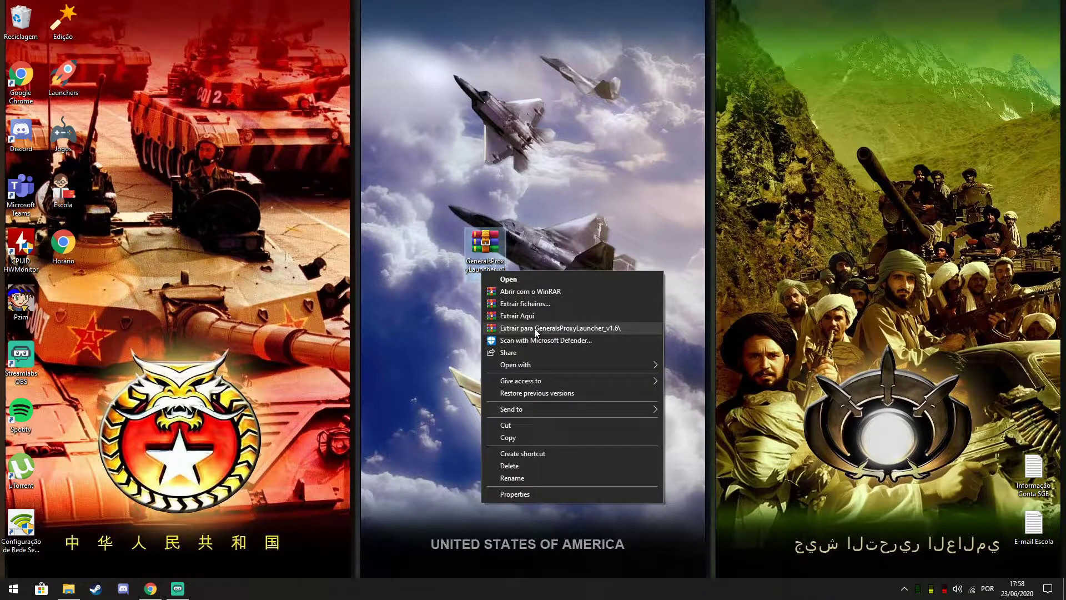
{"action": "left_click", "coordinate": [555, 329]}
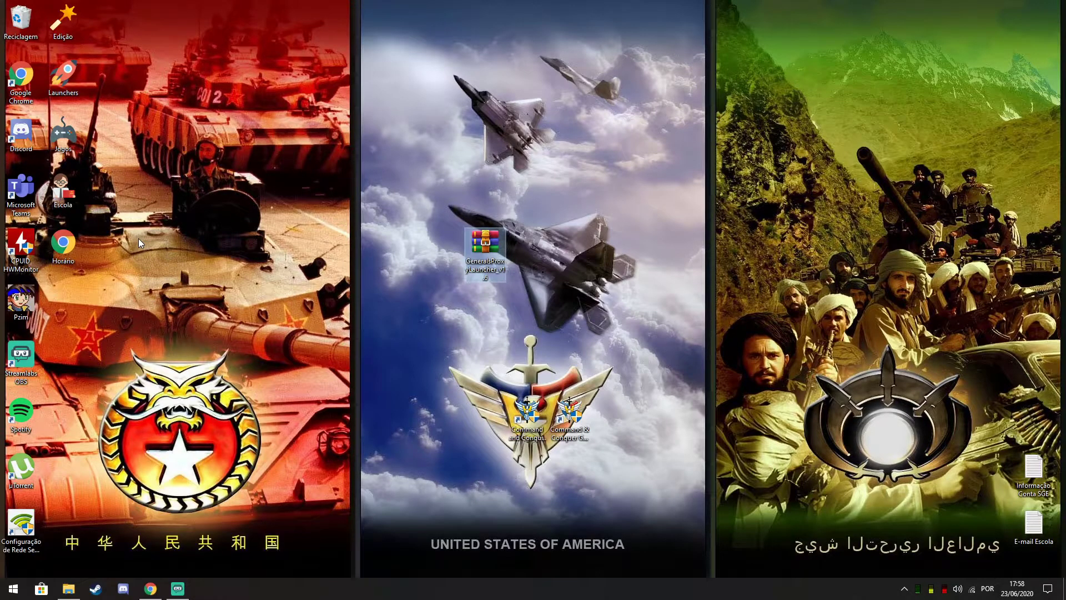
{"action": "left_click_drag", "start_coordinate": [63, 310], "coordinate": [321, 315]}
{"action": "double_click", "coordinate": [317, 304]}
{"action": "left_click_drag", "start_coordinate": [591, 157], "coordinate": [572, 127]}
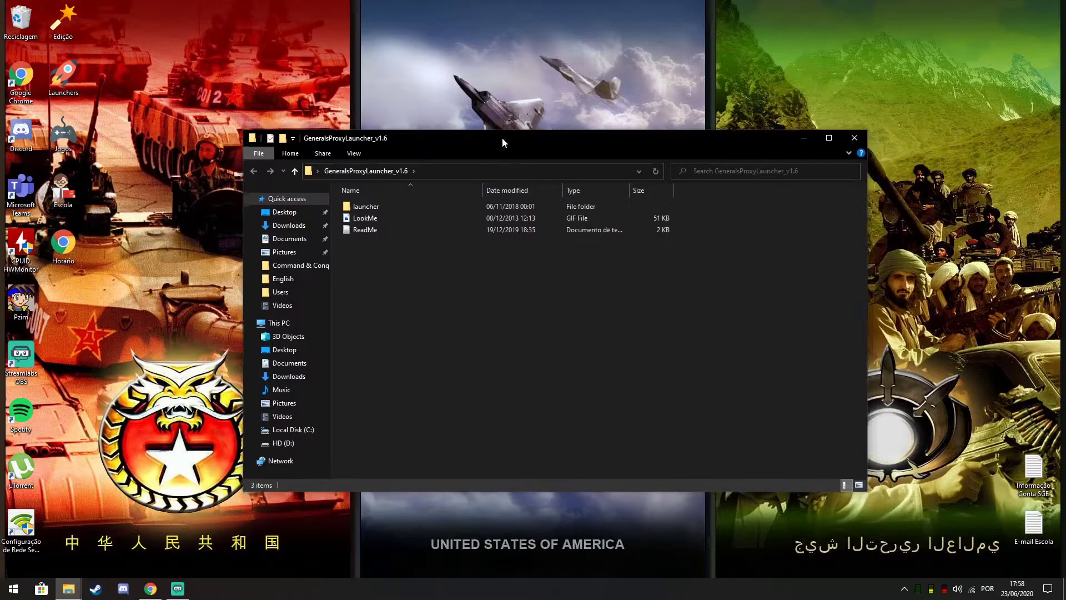
{"action": "left_click_drag", "start_coordinate": [467, 208], "coordinate": [790, 306]}
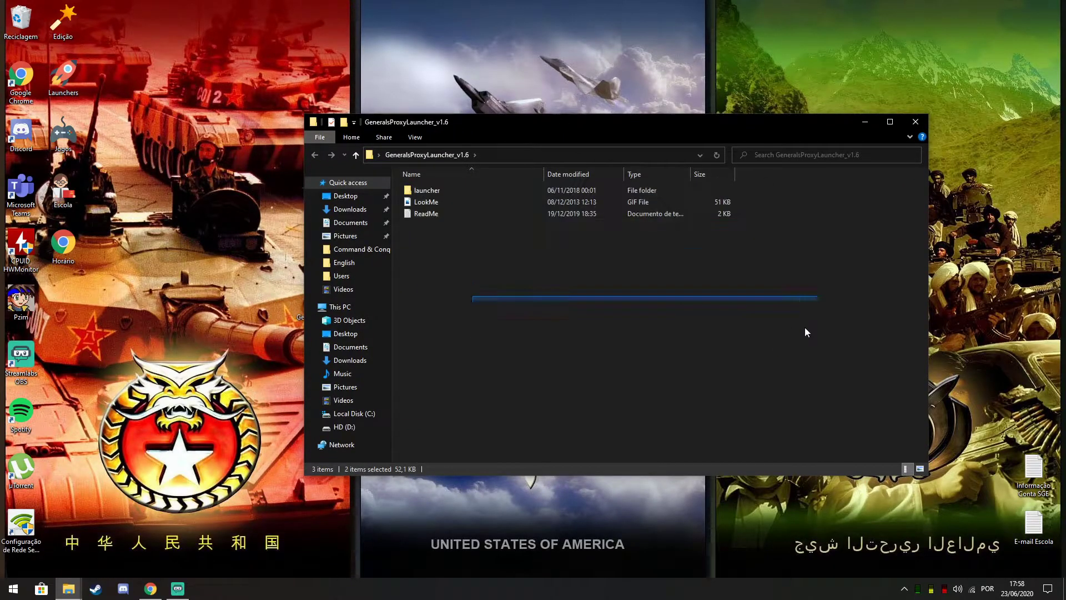
{"action": "left_click", "coordinate": [606, 307]}
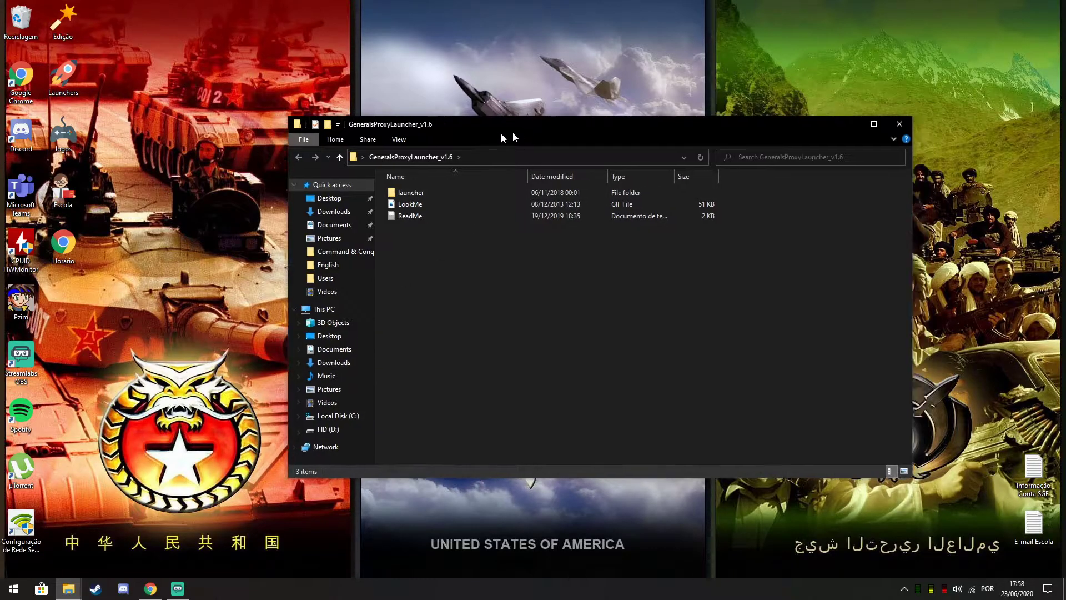
{"action": "mouse_move", "coordinate": [513, 122]}
{"action": "left_mouse_down"}
{"action": "mouse_move", "coordinate": [319, 109]}
{"action": "mouse_move", "coordinate": [358, 96]}
{"action": "left_mouse_up"}
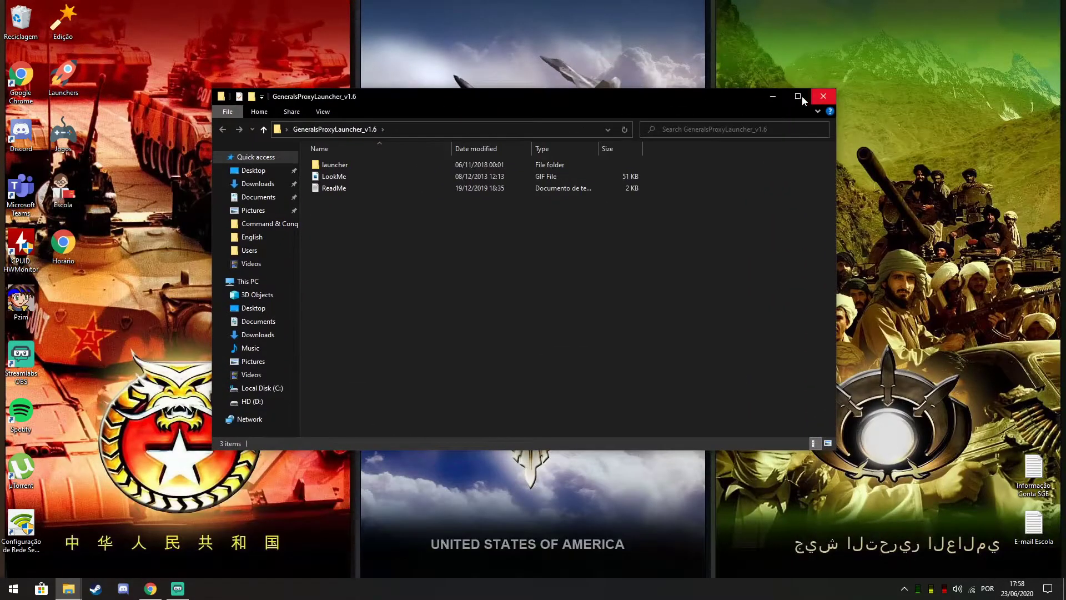
{"action": "left_click", "coordinate": [829, 95]}
- Browse to C:\Program Files (x86)\EA Games\Command & Conquer Generals Zero Hour
{"action": "left_click", "coordinate": [69, 591]}
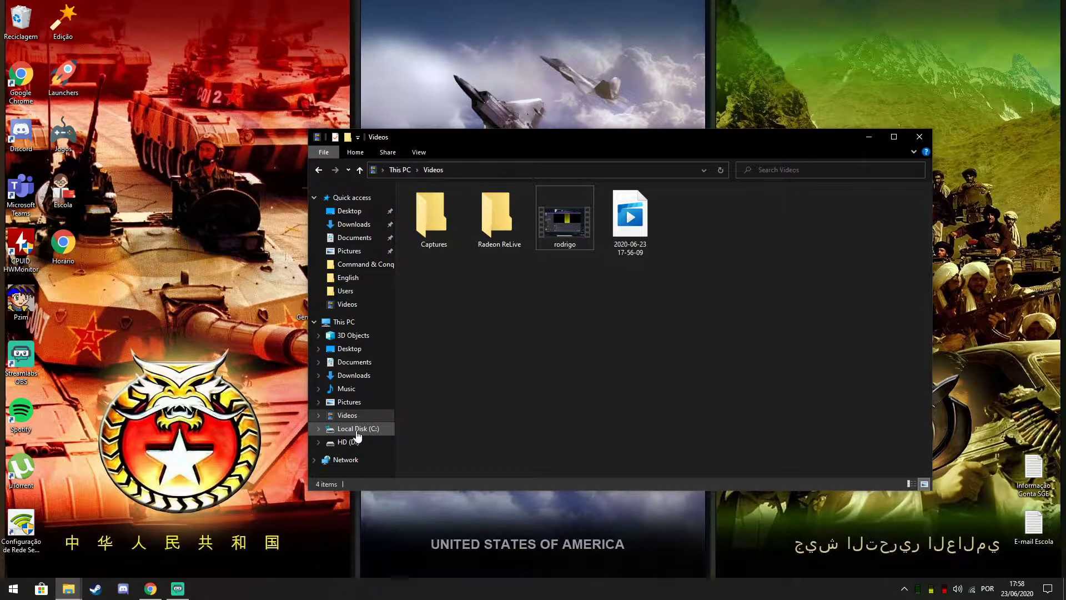
{"action": "left_click", "coordinate": [358, 429]}
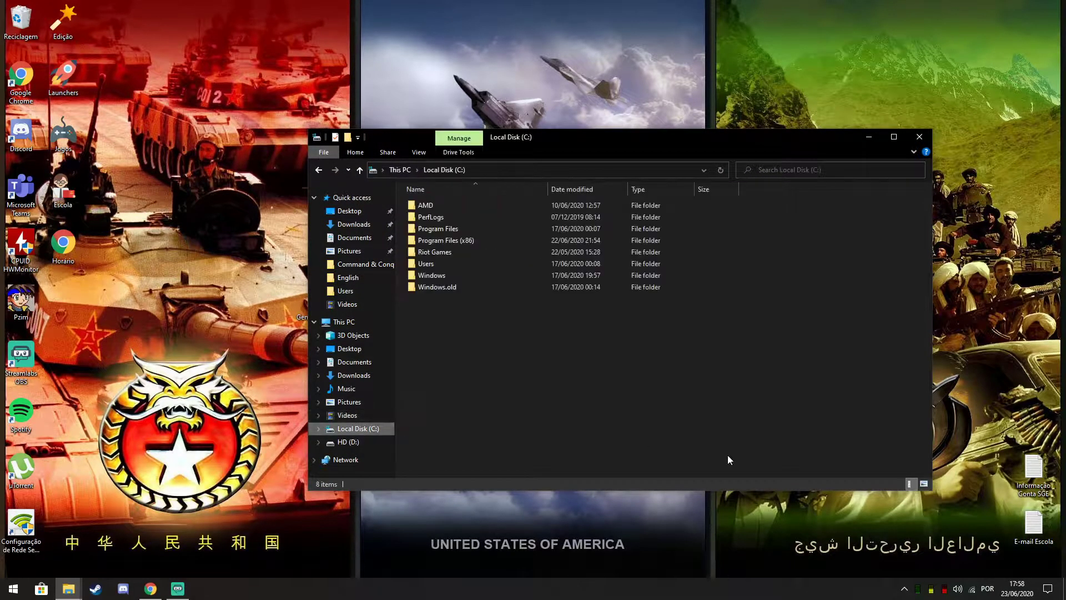
{"action": "double_click", "coordinate": [441, 240]}
{"action": "double_click", "coordinate": [500, 275]}
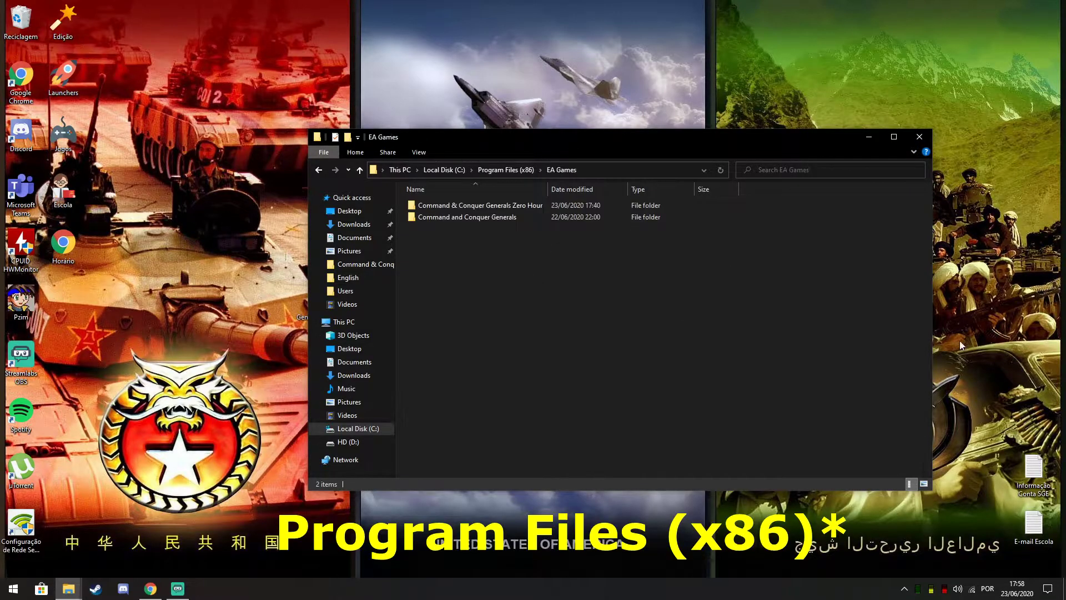
{"action": "double_click", "coordinate": [505, 205]}
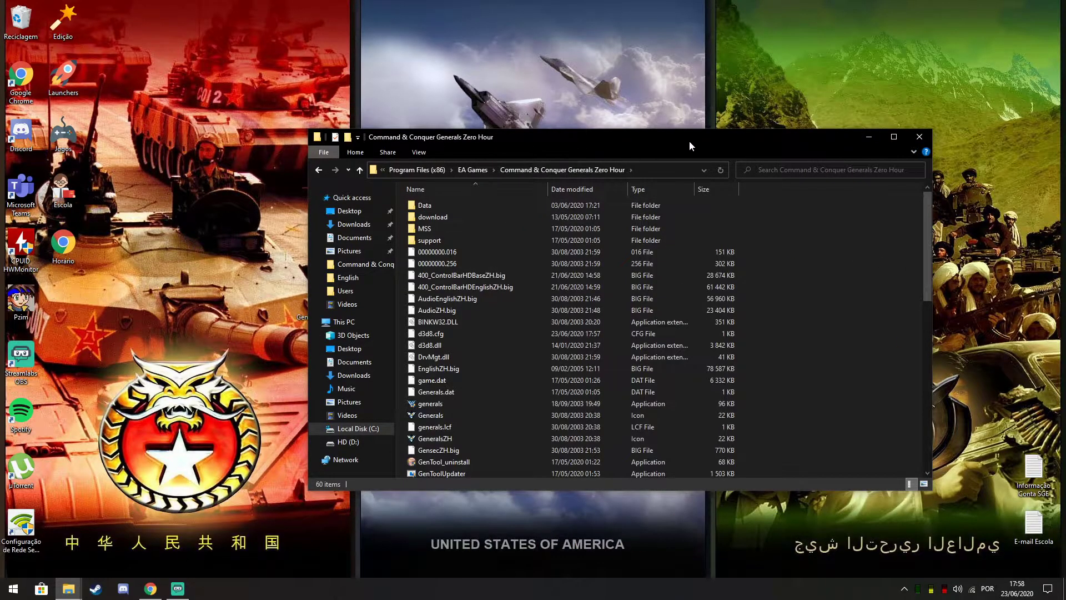
{"action": "left_click_drag", "start_coordinate": [495, 146], "coordinate": [350, 111]}
- Copy the launcher folder from the GeneralsProxyLauncher_v1.6 window
{"action": "left_click", "coordinate": [78, 589]}
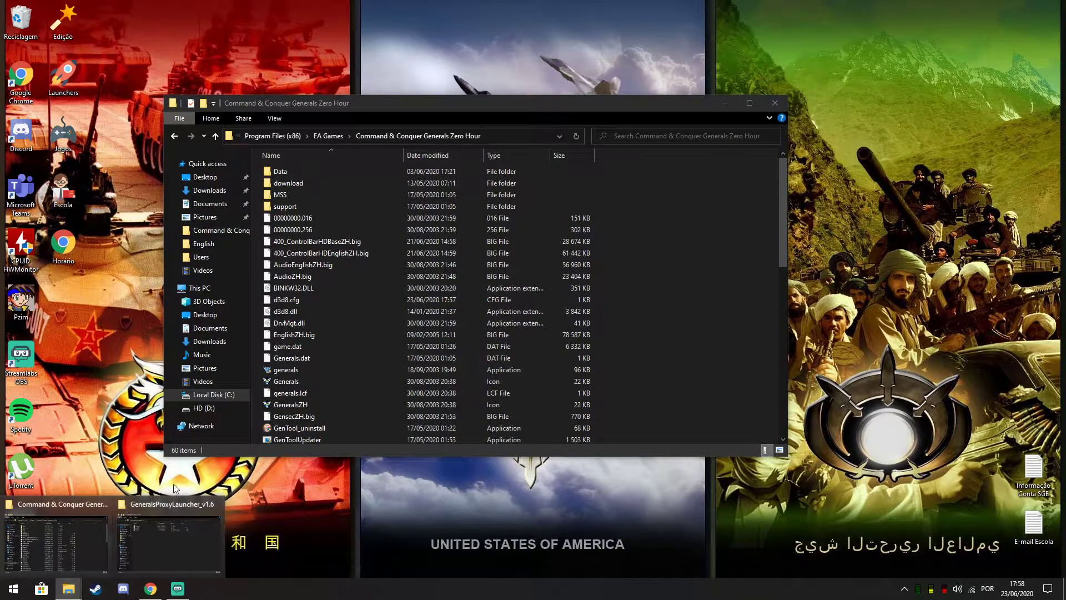
{"action": "left_click", "coordinate": [171, 509]}
{"action": "right_click", "coordinate": [353, 169]}
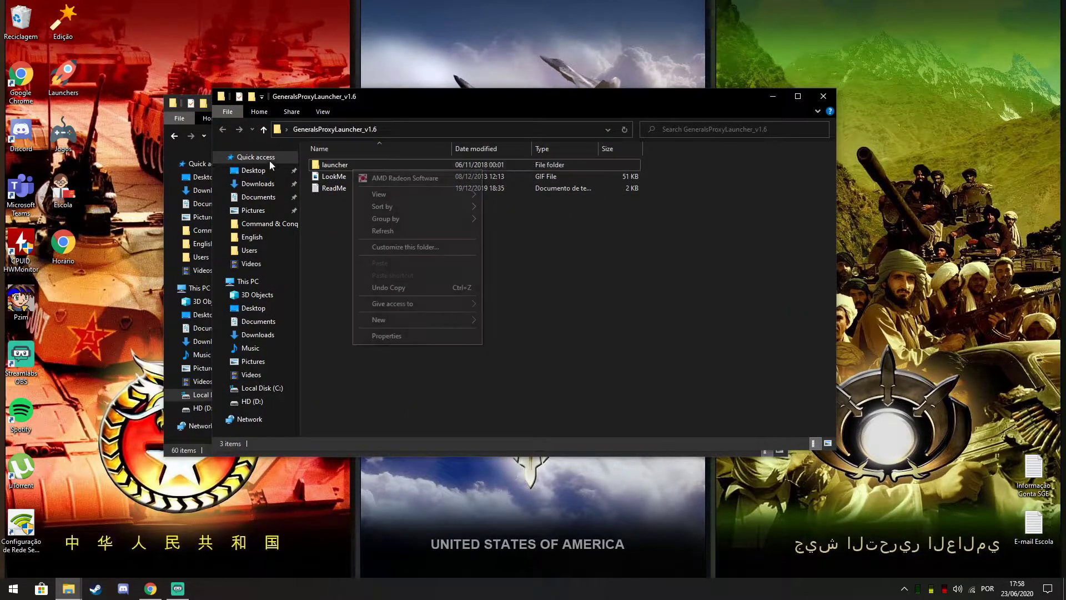
{"action": "left_click", "coordinate": [341, 164]}
{"action": "right_click", "coordinate": [334, 166]}
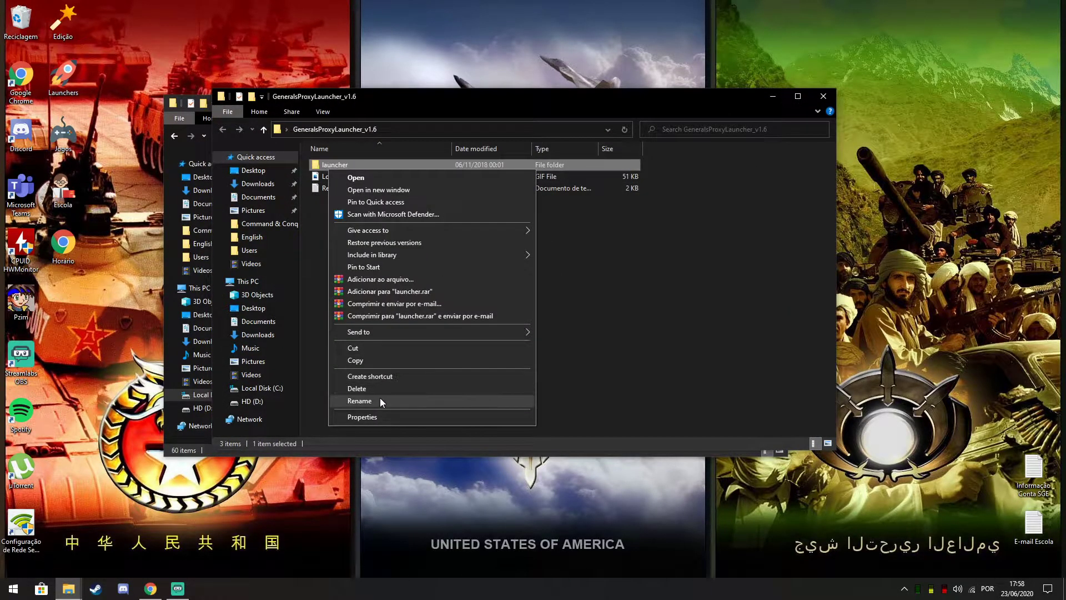
{"action": "left_click", "coordinate": [362, 361]}
- Paste the launcher folder into the Zero Hour install folder and close that window
{"action": "left_click", "coordinate": [712, 112]}
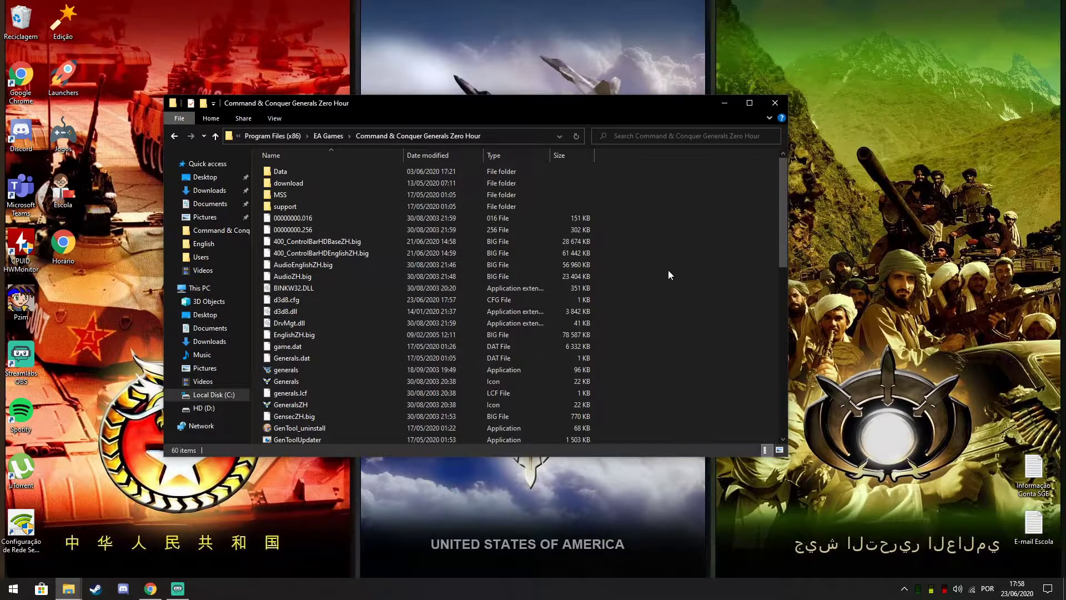
{"action": "right_click", "coordinate": [671, 254]}
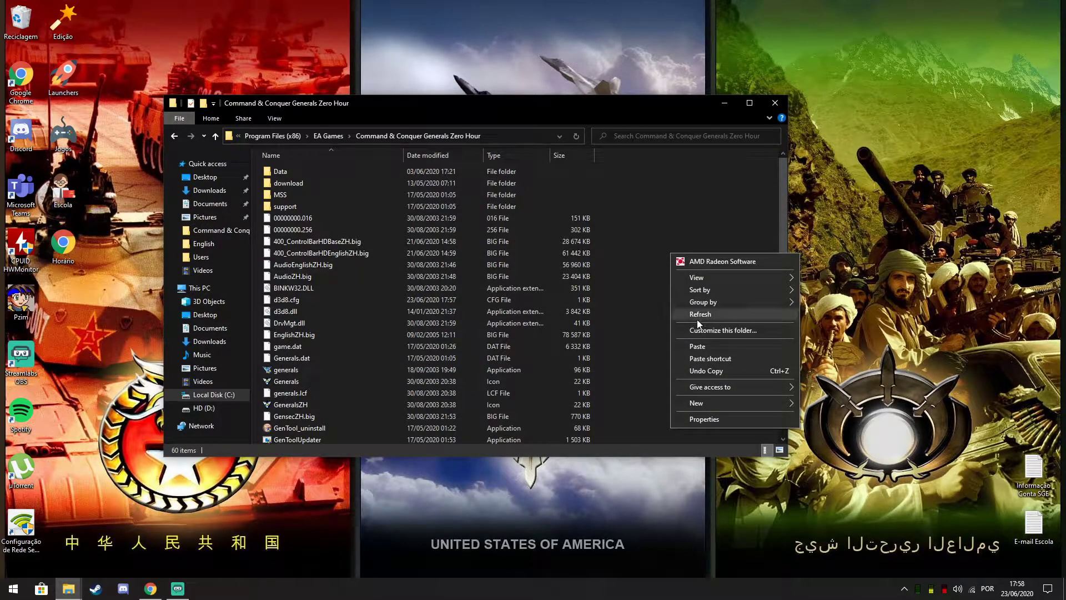
{"action": "left_click", "coordinate": [698, 346]}
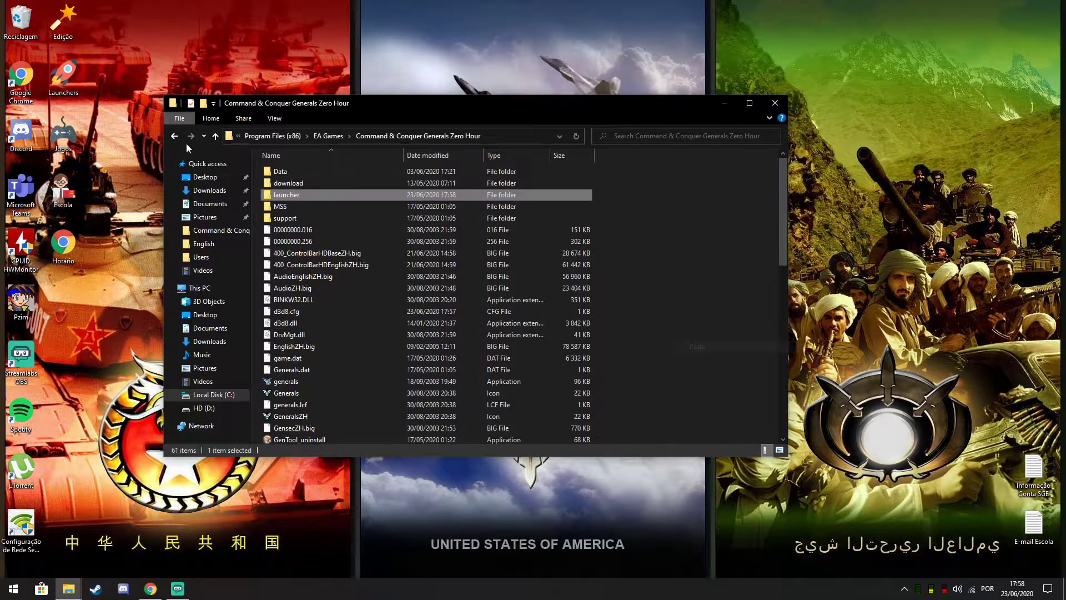
{"action": "left_click", "coordinate": [286, 194]}
{"action": "left_click", "coordinate": [775, 102]}
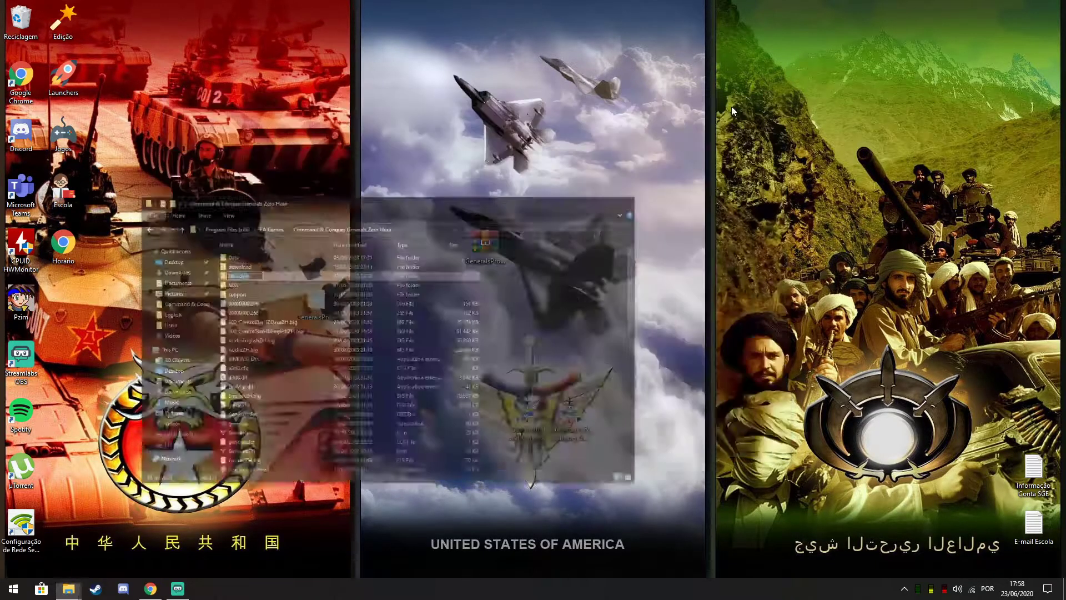
{"action": "left_click_drag", "start_coordinate": [414, 187], "coordinate": [573, 267]}
- Start GameRanger from Start search, centre its window, and try its Edit menu
{"action": "left_click_drag", "start_coordinate": [485, 246], "coordinate": [485, 417]}
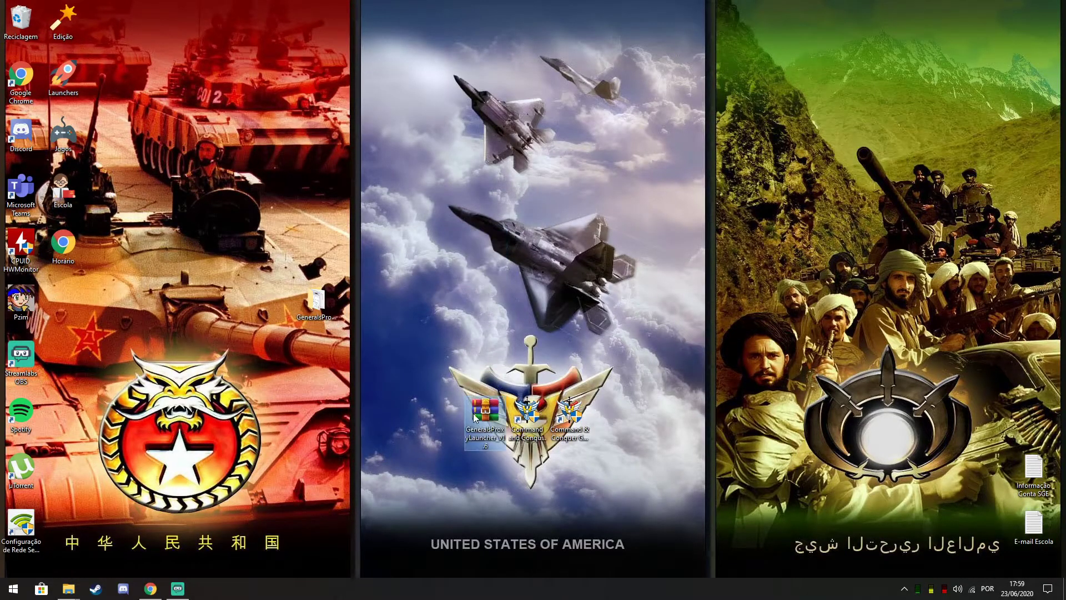
{"action": "key", "text": "super"}
{"action": "type", "text": "gamera"}
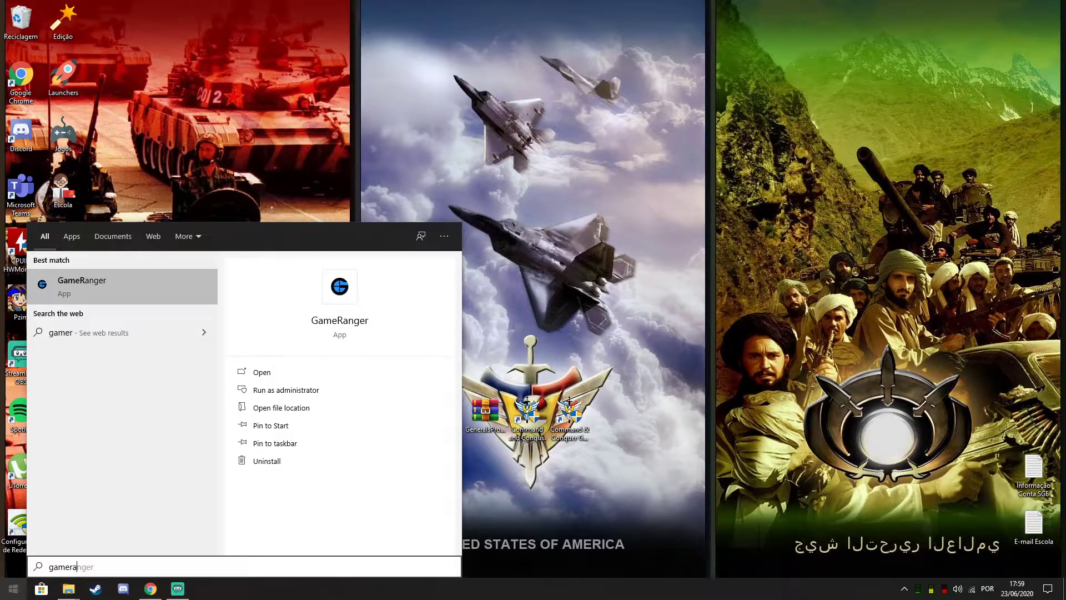
{"action": "type", "text": "nger"}
{"action": "key", "text": "Return"}
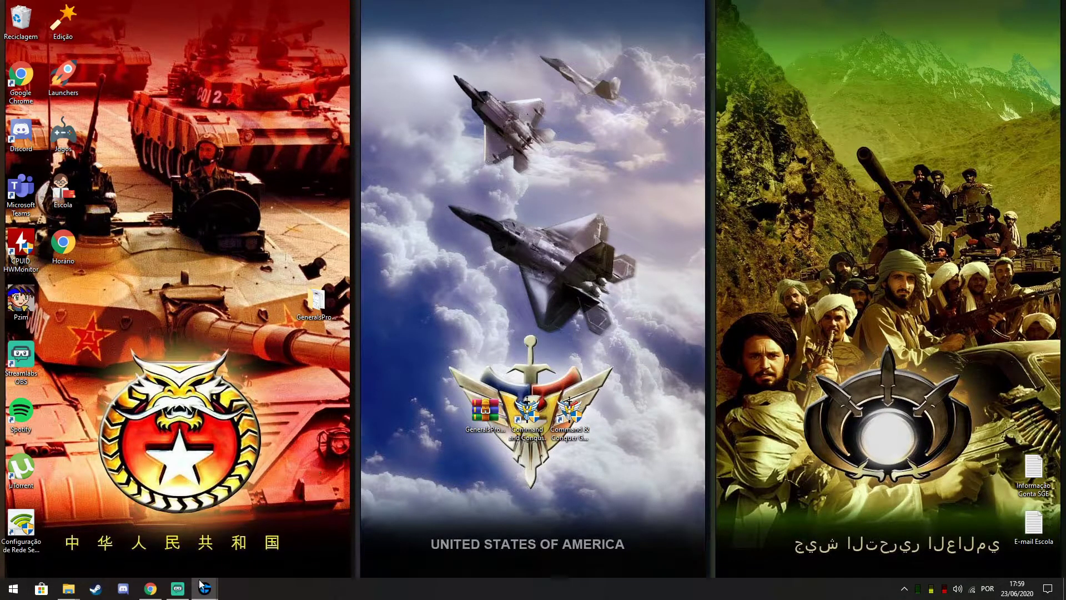
{"action": "mouse_move", "coordinate": [203, 588]}
{"action": "left_click", "coordinate": [283, 533]}
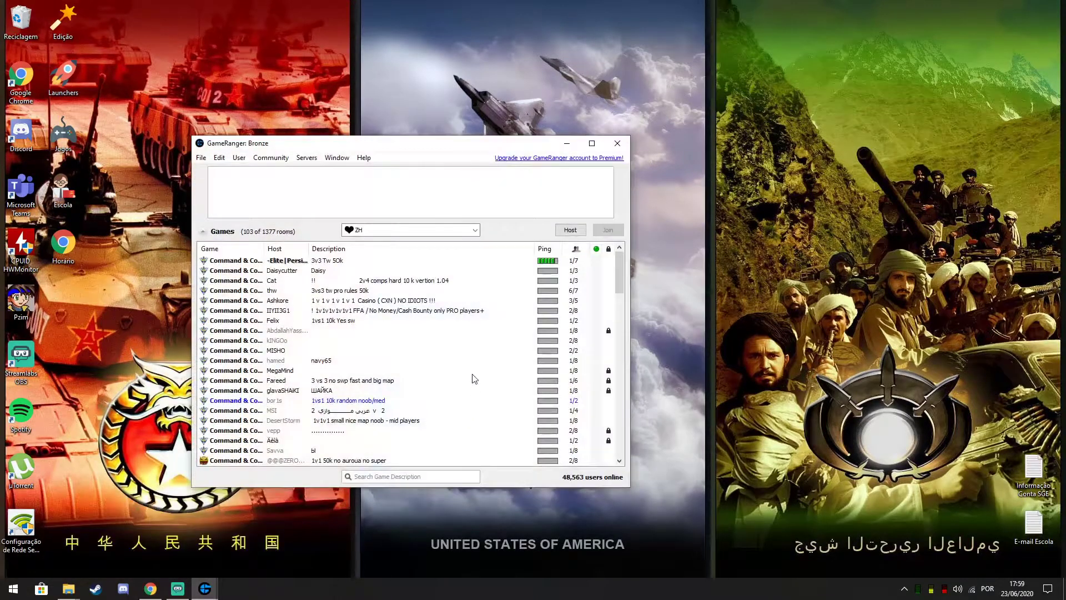
{"action": "left_click_drag", "start_coordinate": [306, 149], "coordinate": [519, 153]}
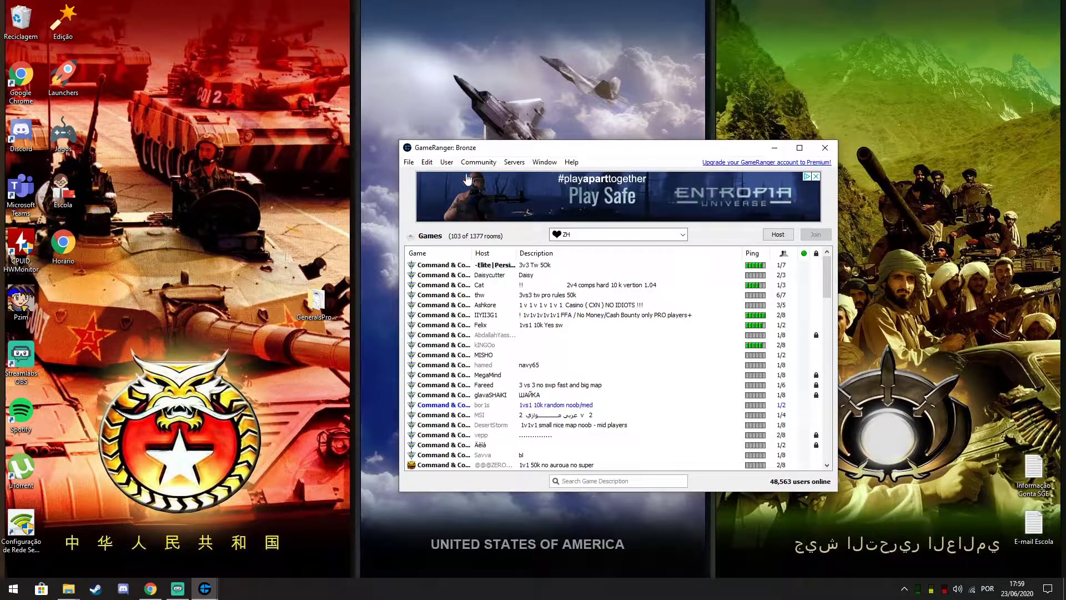
{"action": "left_click", "coordinate": [409, 162]}
{"action": "mouse_move", "coordinate": [427, 161]}
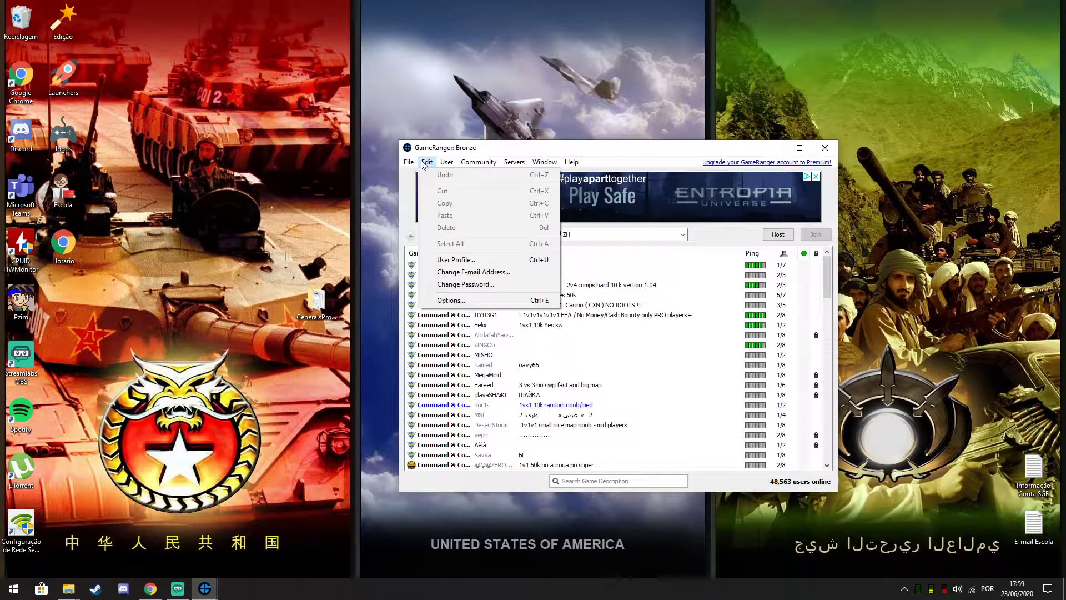
{"action": "left_click", "coordinate": [429, 162]}
- In Edit > Options Games list, select Command & Conquer Generals: Zero Hour and Browse
{"action": "left_click", "coordinate": [428, 162]}
{"action": "left_click", "coordinate": [467, 301]}
{"action": "left_click", "coordinate": [450, 290]}
{"action": "scroll", "coordinate": [483, 267], "scroll_direction": "down", "scroll_amount": 5}
{"action": "scroll", "coordinate": [500, 259], "scroll_direction": "down", "scroll_amount": 5}
{"action": "left_click", "coordinate": [442, 227]}
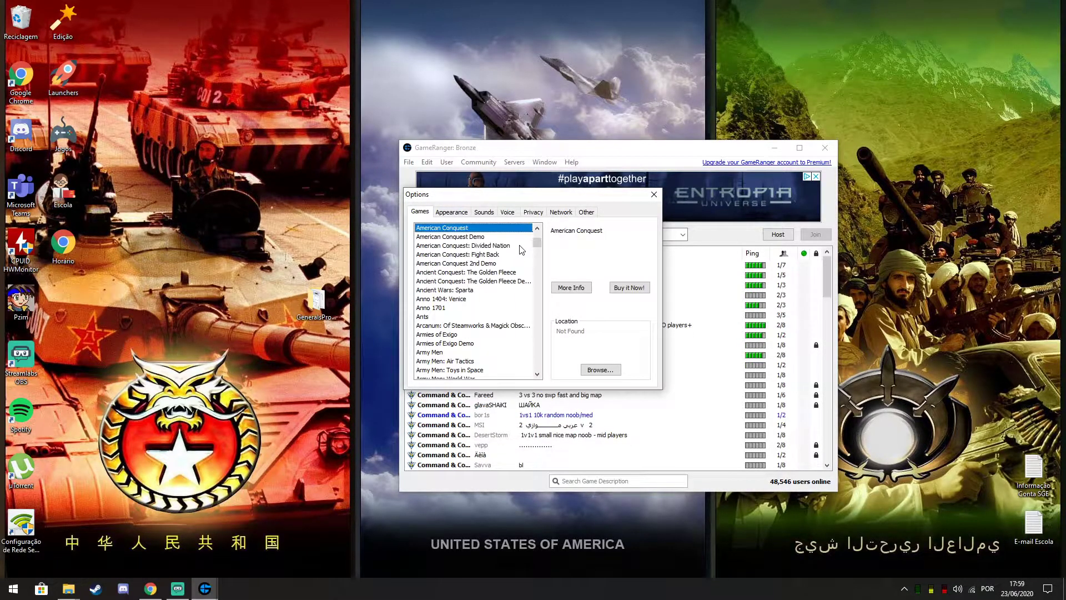
{"action": "left_click", "coordinate": [475, 273]}
{"action": "key", "text": "c"}
{"action": "scroll", "coordinate": [542, 262], "scroll_direction": "down", "scroll_amount": 5}
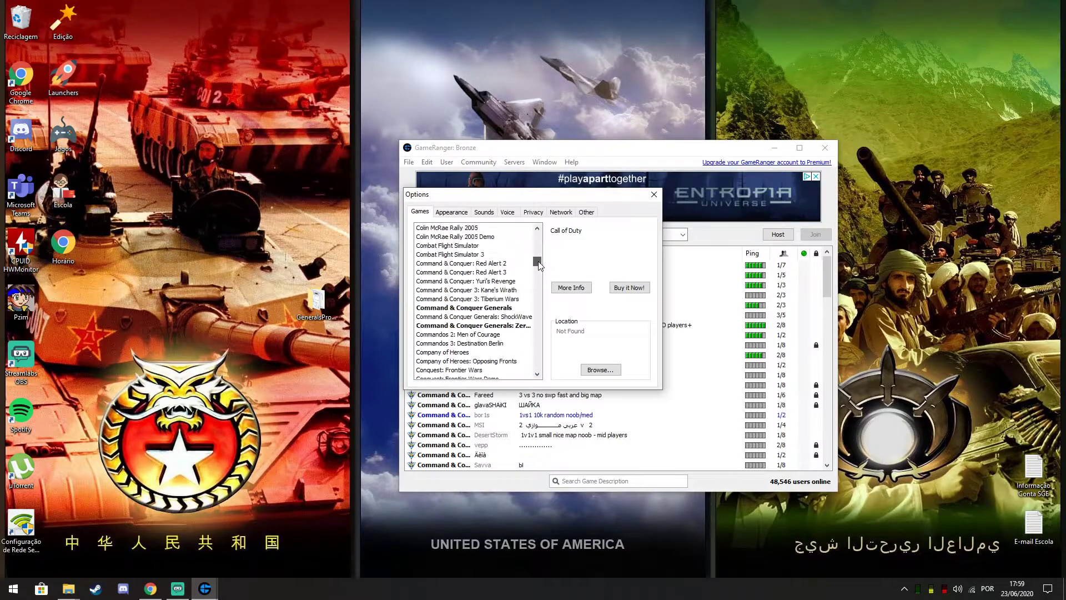
{"action": "scroll", "coordinate": [541, 261], "scroll_direction": "down", "scroll_amount": 5}
{"action": "left_click", "coordinate": [473, 299]}
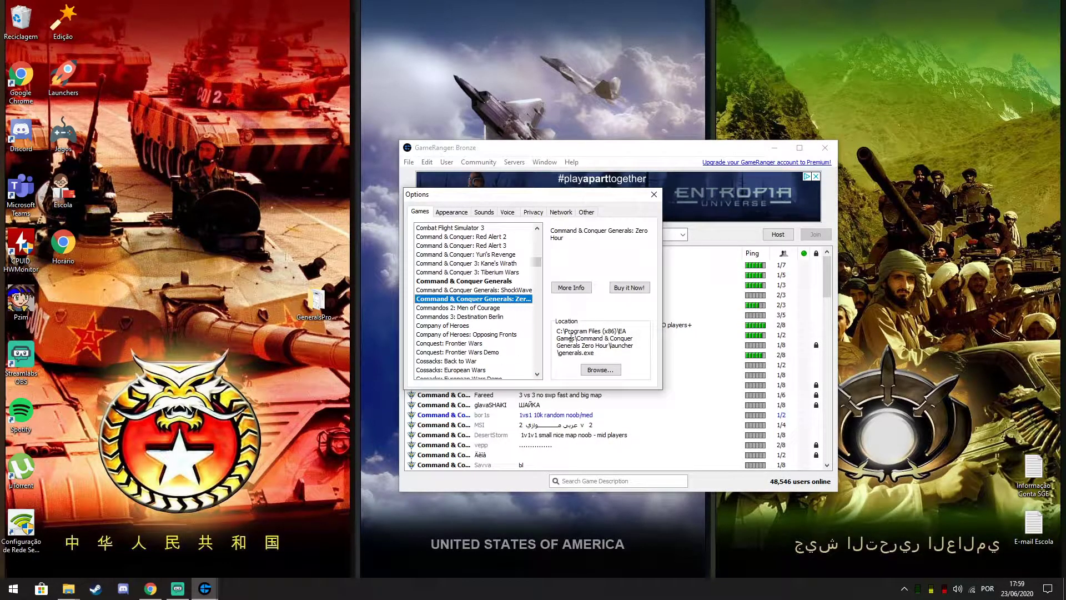
{"action": "left_click", "coordinate": [600, 370]}
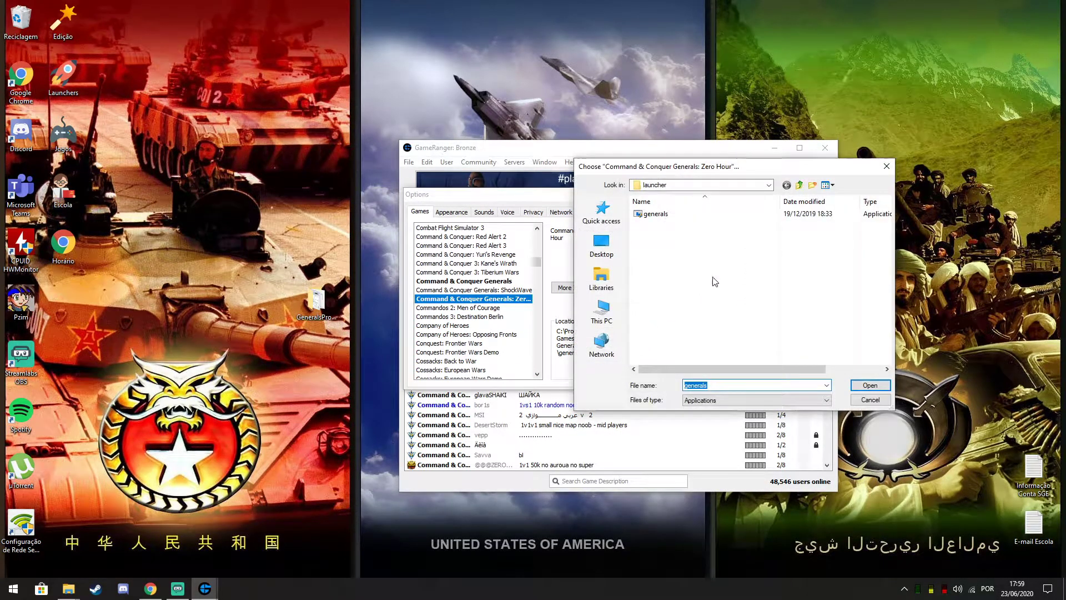
- Navigate the file chooser to C:\Program Files (x86)\EA Games\Command & Conquer Generals Zero Hour
{"action": "left_click", "coordinate": [602, 321]}
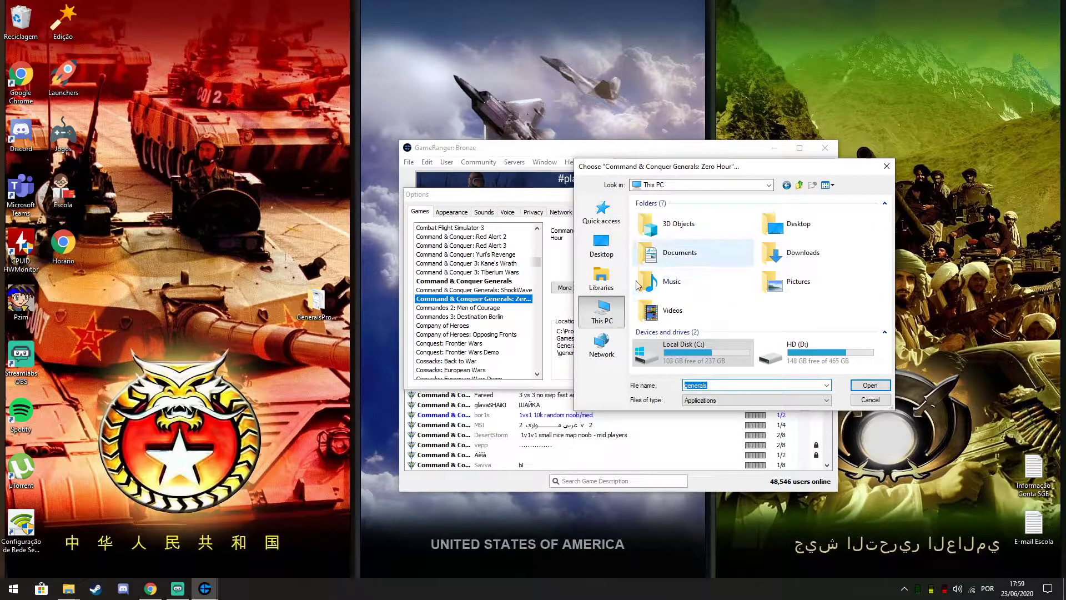
{"action": "left_click", "coordinate": [682, 354]}
{"action": "double_click", "coordinate": [682, 354]}
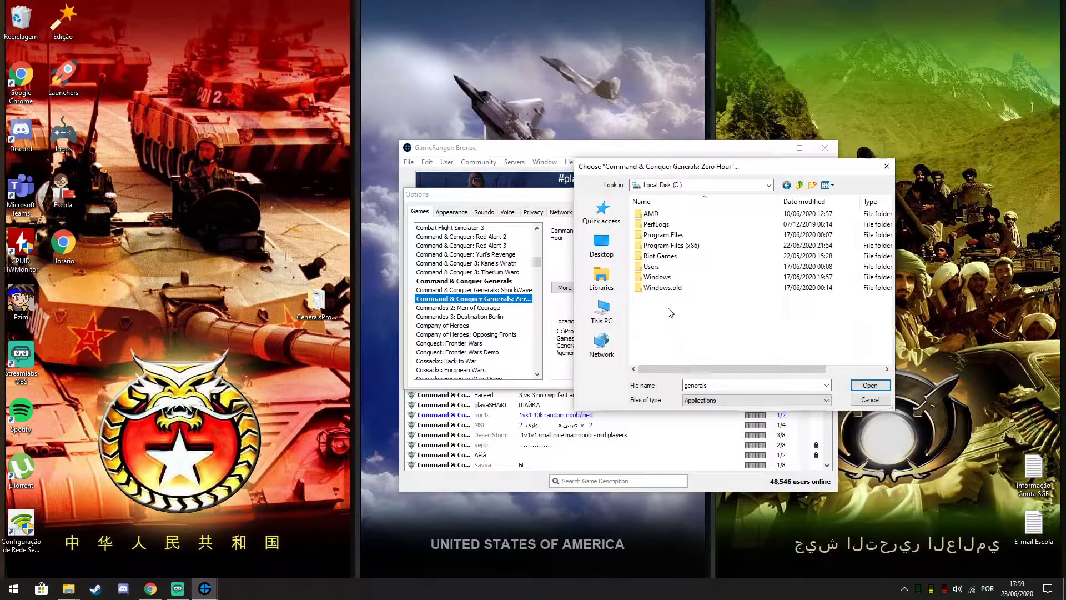
{"action": "double_click", "coordinate": [667, 247]}
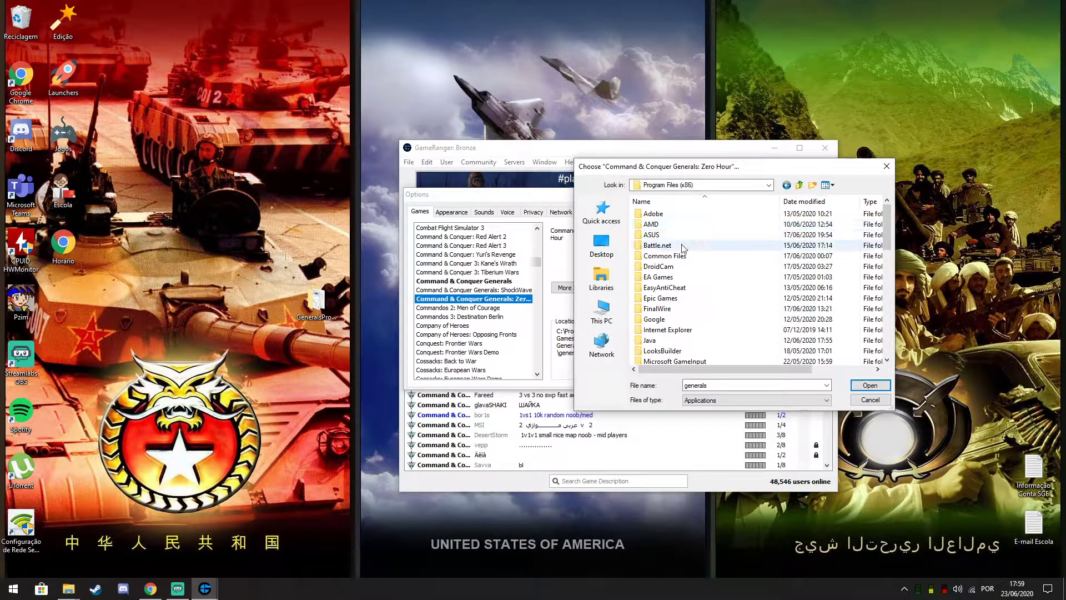
{"action": "double_click", "coordinate": [670, 274]}
{"action": "double_click", "coordinate": [705, 214]}
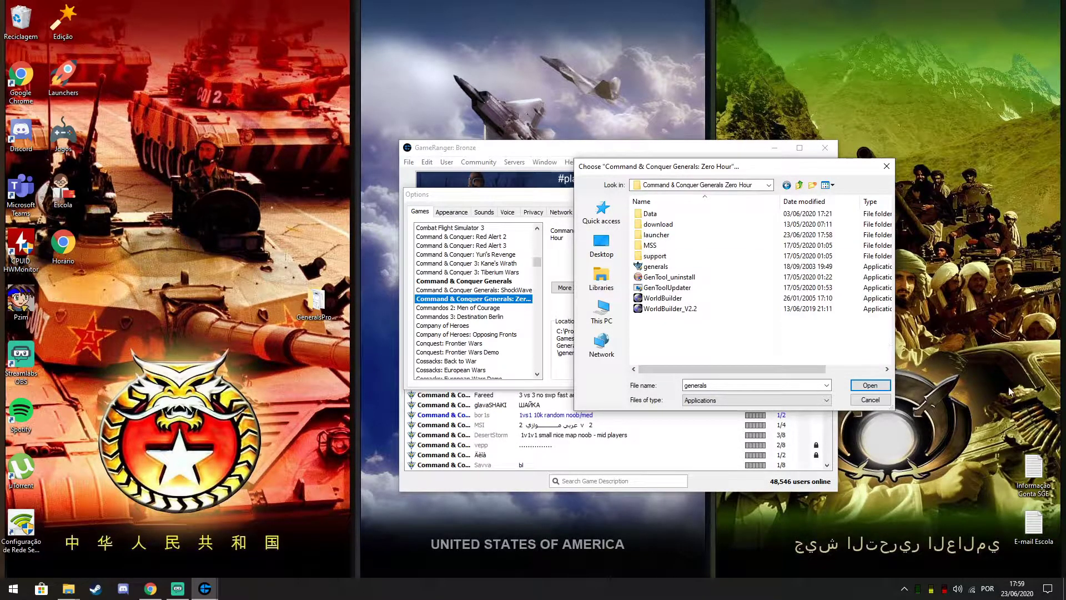
{"action": "double_click", "coordinate": [655, 218]}
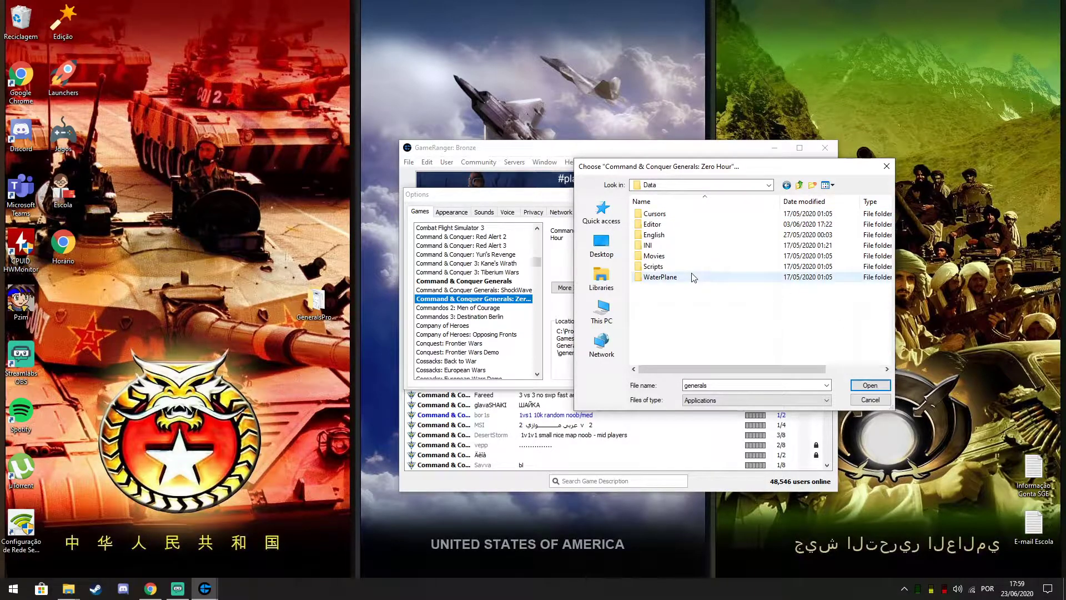
{"action": "left_click", "coordinate": [799, 184]}
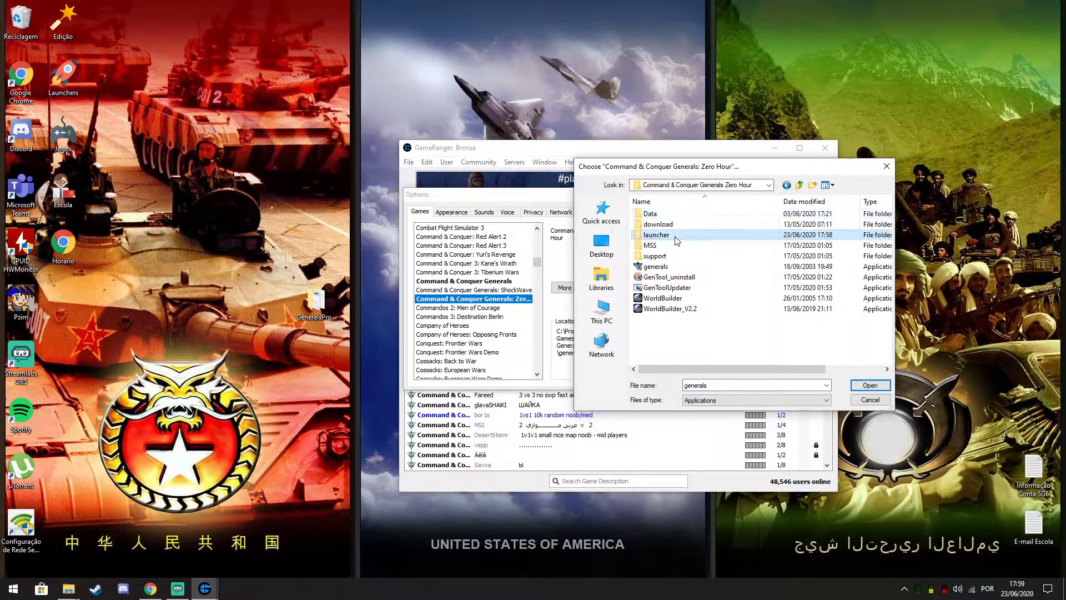
- Choose launcher\generals.exe as the Zero Hour game location
{"action": "double_click", "coordinate": [666, 239]}
{"action": "left_click", "coordinate": [670, 215]}
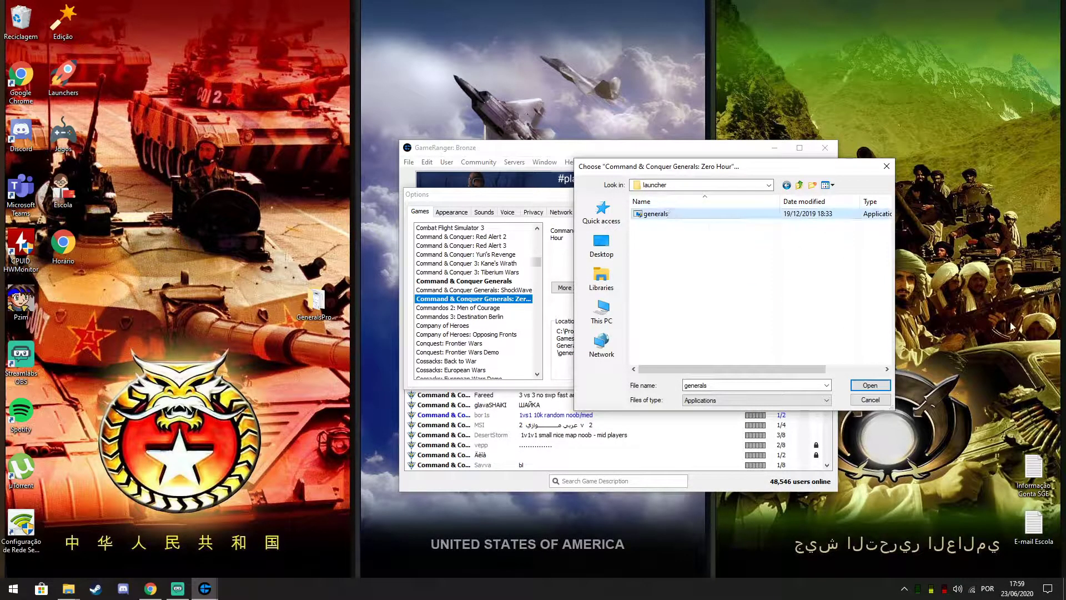
{"action": "left_click", "coordinate": [871, 385]}
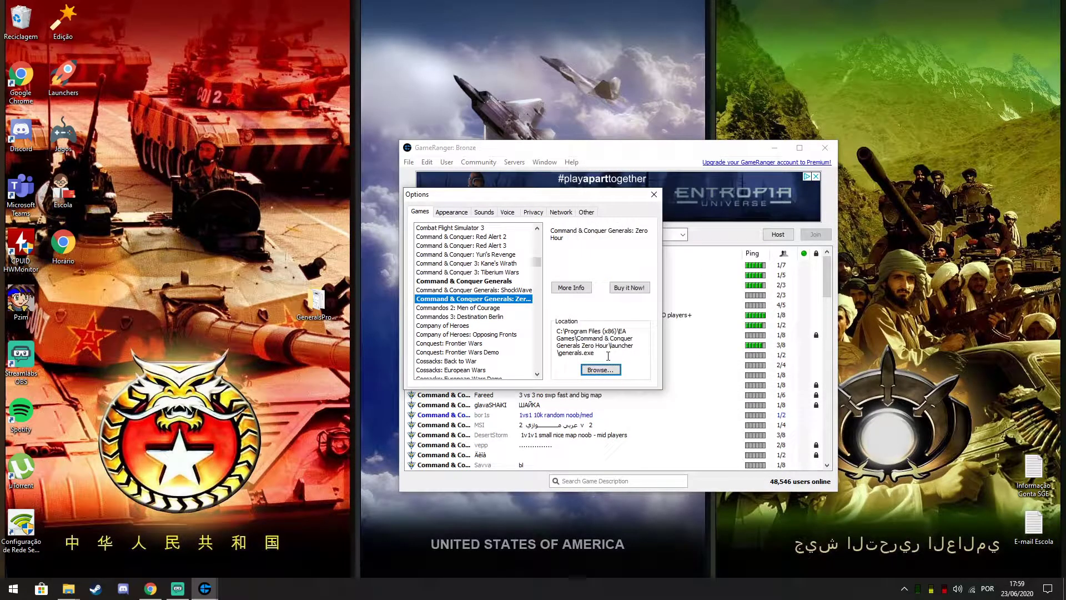
{"action": "left_click_drag", "start_coordinate": [475, 194], "coordinate": [568, 197]}
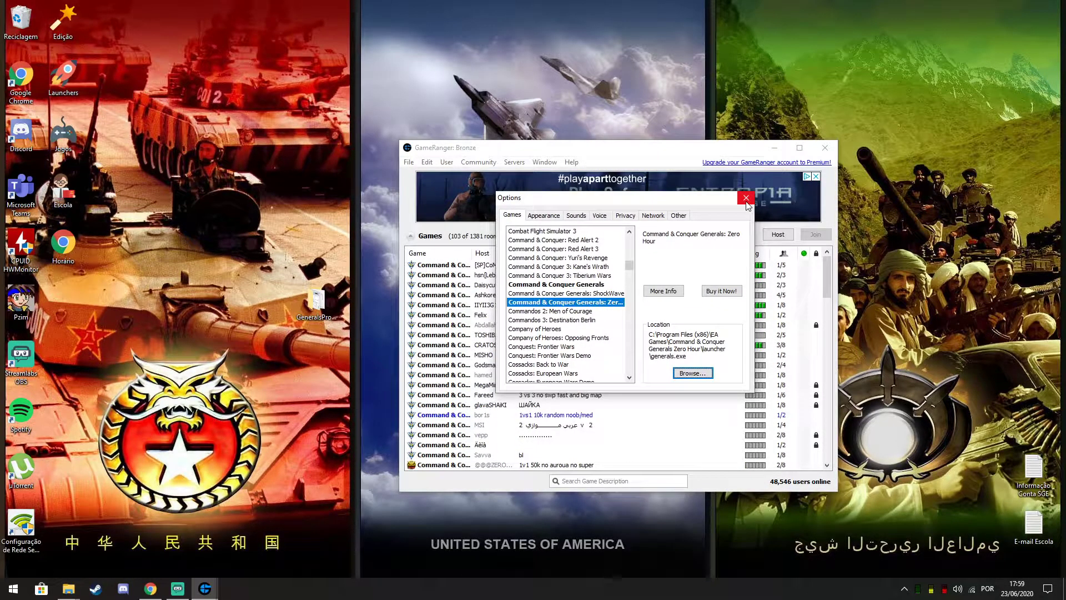
- Close GameRanger's Options dialog and minimise GameRanger to reveal the desktop
{"action": "left_click", "coordinate": [747, 201]}
{"action": "left_click_drag", "start_coordinate": [566, 147], "coordinate": [517, 113]}
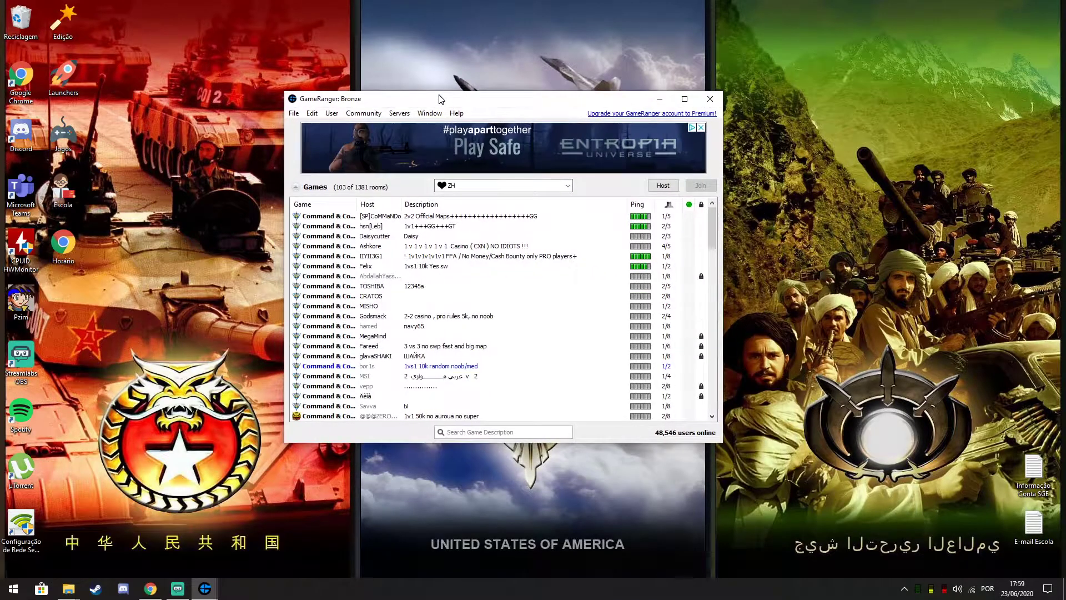
{"action": "left_click", "coordinate": [730, 112]}
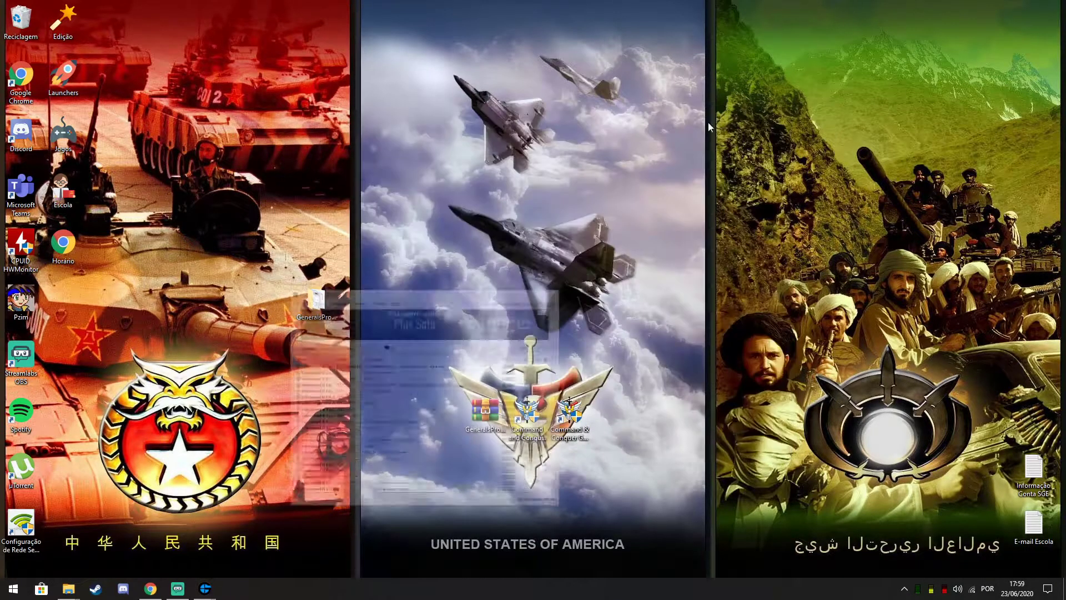
- Refresh the desktop and move the GeneralsProxyLauncher archive beside the extracted launcher folder
{"action": "mouse_move", "coordinate": [395, 304]}
{"action": "left_mouse_down"}
{"action": "mouse_move", "coordinate": [737, 474]}
{"action": "mouse_move", "coordinate": [440, 327]}
{"action": "left_mouse_up"}
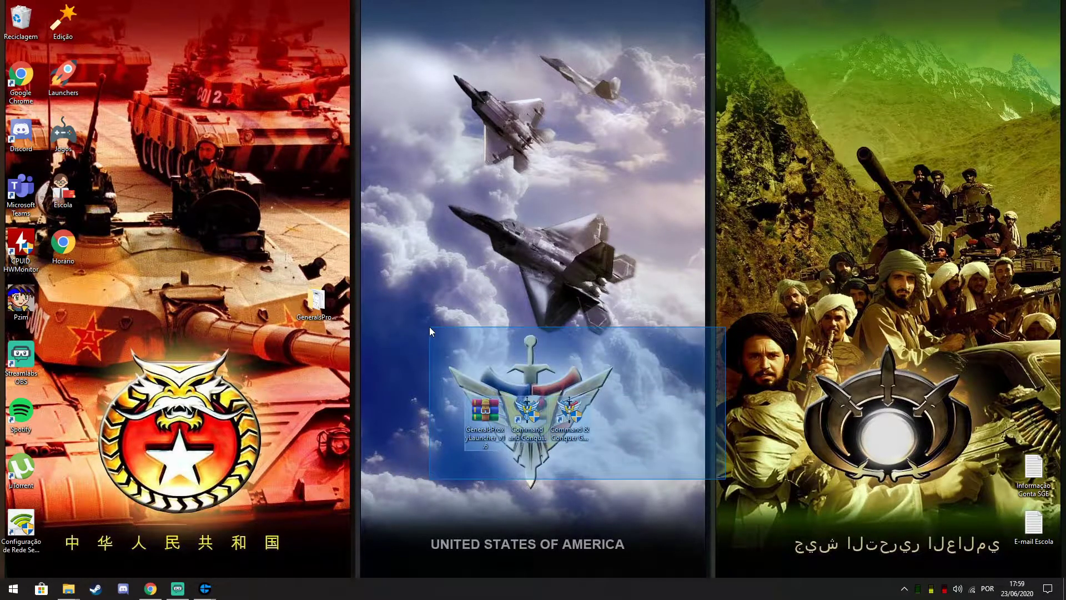
{"action": "right_click", "coordinate": [664, 414]}
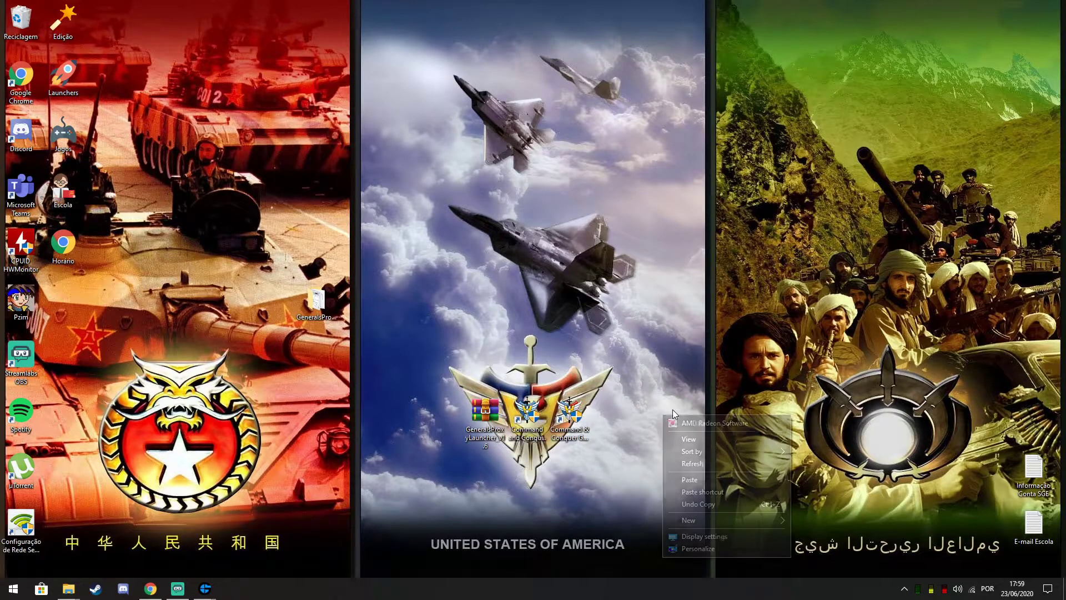
{"action": "left_click", "coordinate": [696, 467]}
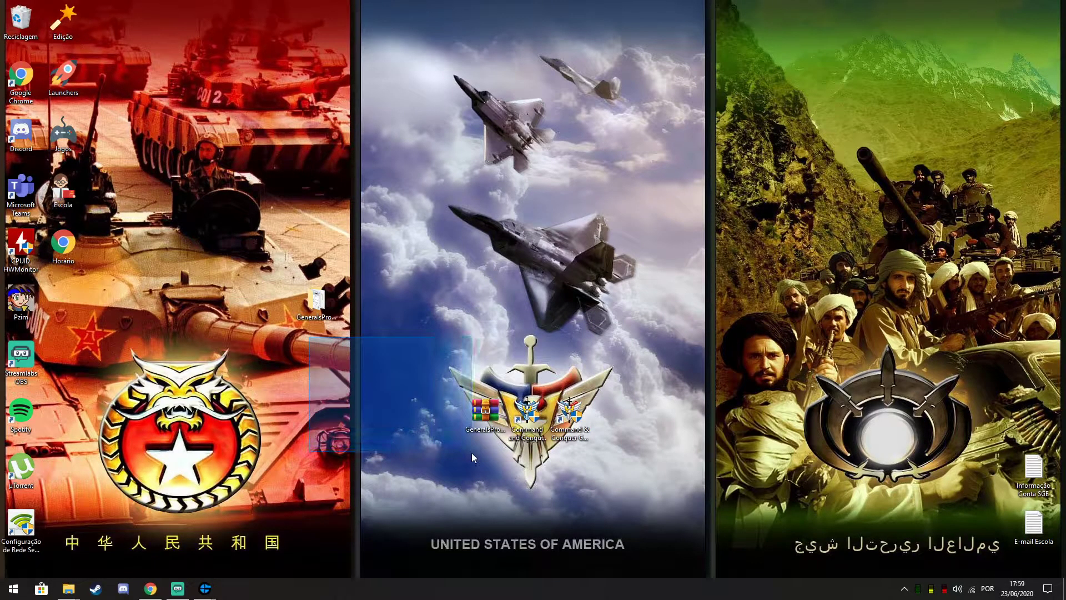
{"action": "left_click_drag", "start_coordinate": [236, 303], "coordinate": [249, 310]}
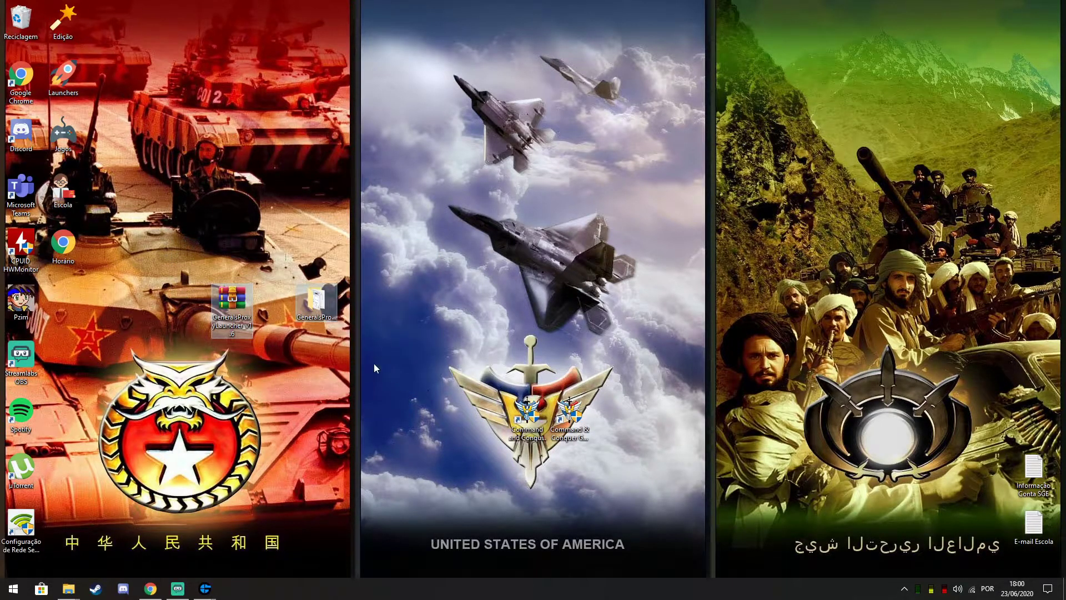
{"action": "left_click", "coordinate": [225, 325]}
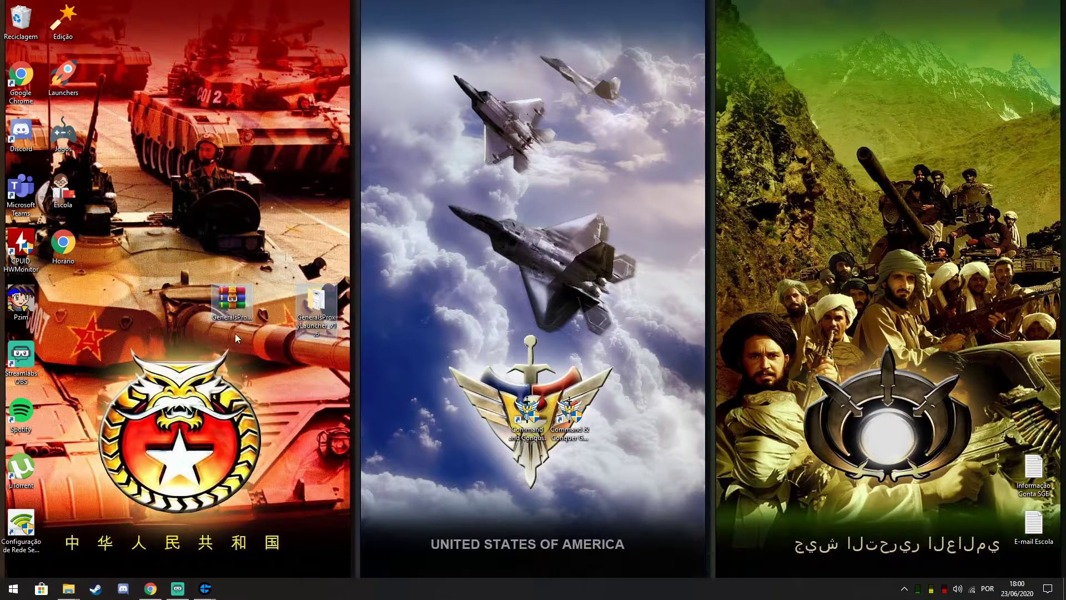